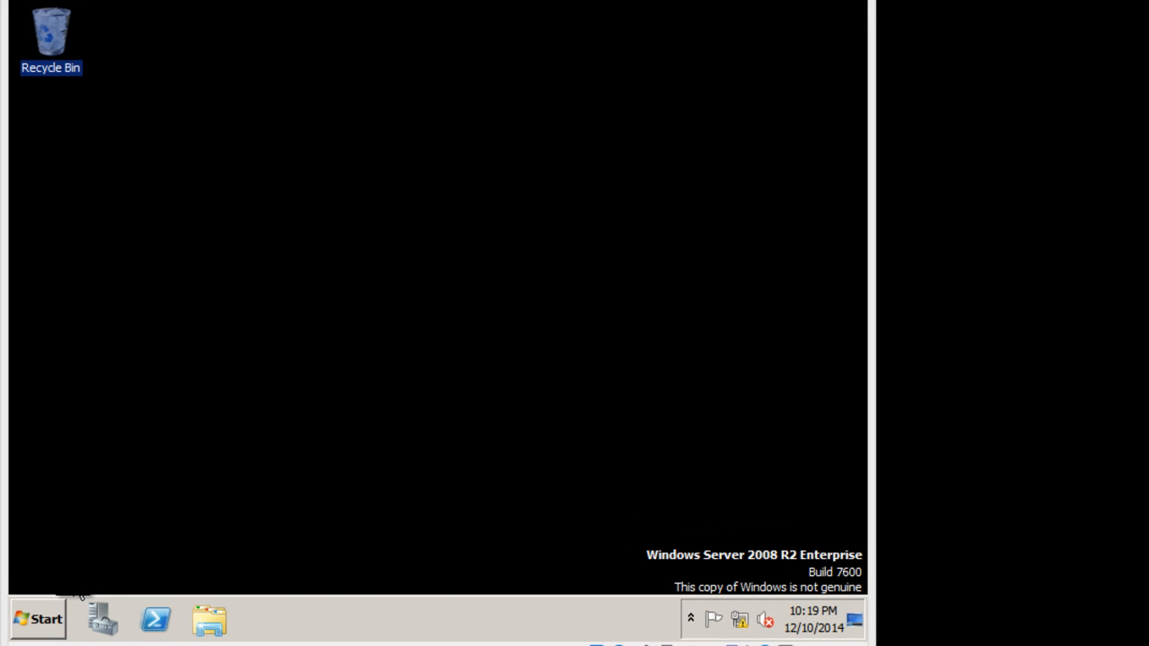
Open the DNS administrative tool and maximize its window.
{"action": "left_click", "coordinate": [32, 617]}
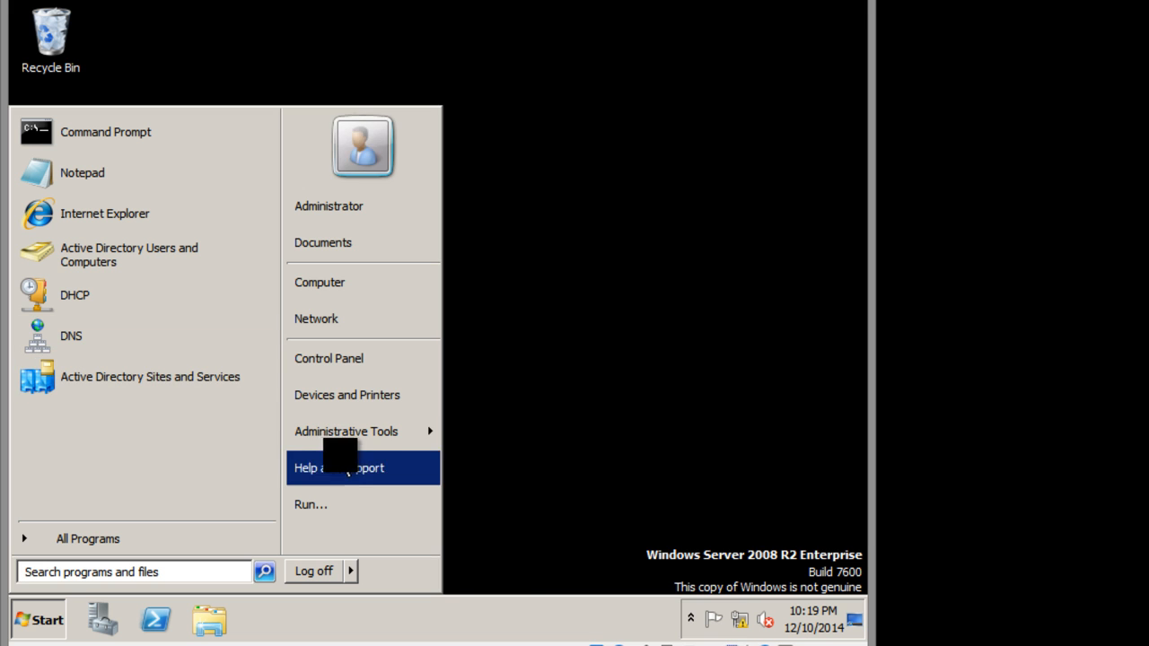
{"action": "mouse_move", "coordinate": [384, 440]}
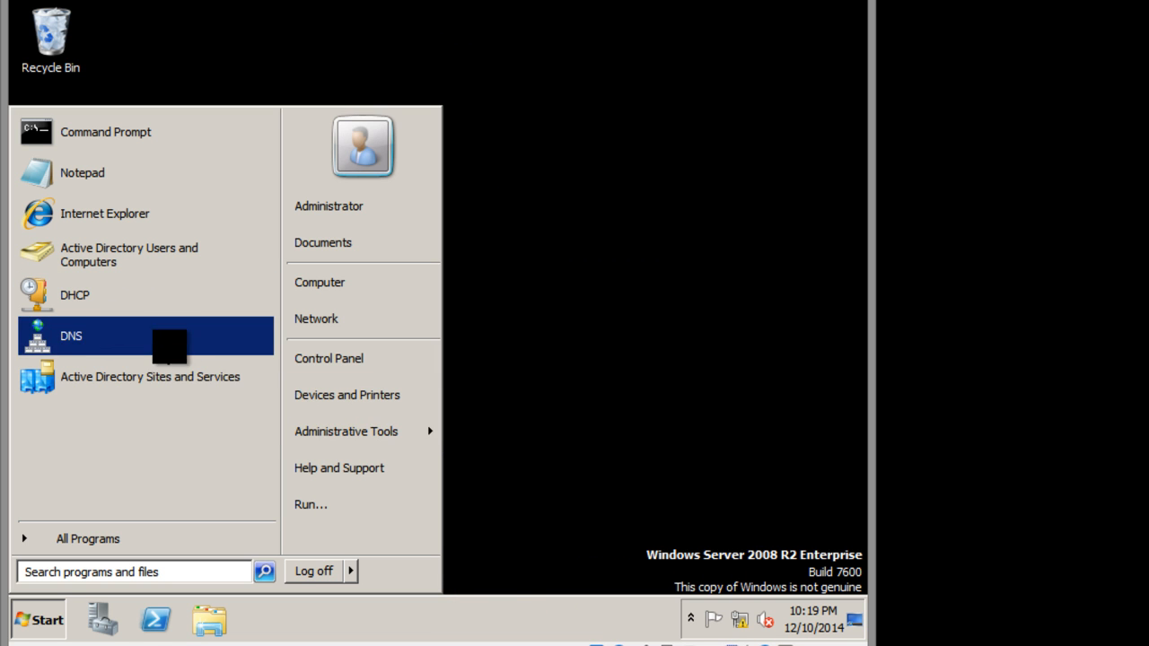
{"action": "mouse_move", "coordinate": [354, 456]}
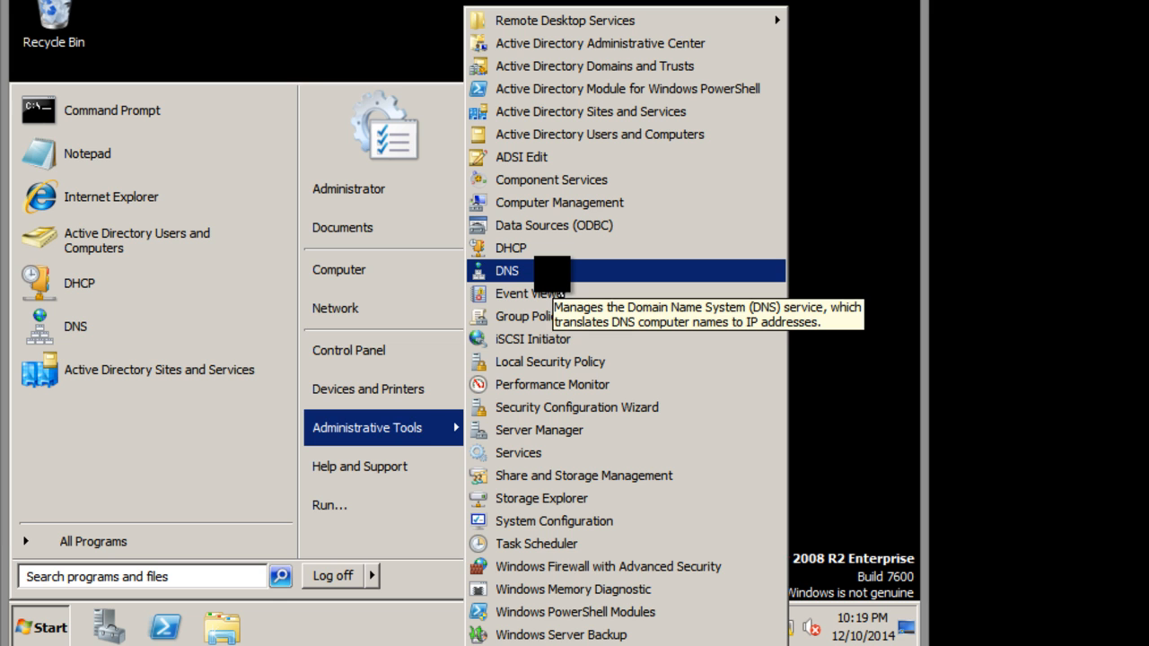
{"action": "left_click", "coordinate": [554, 270]}
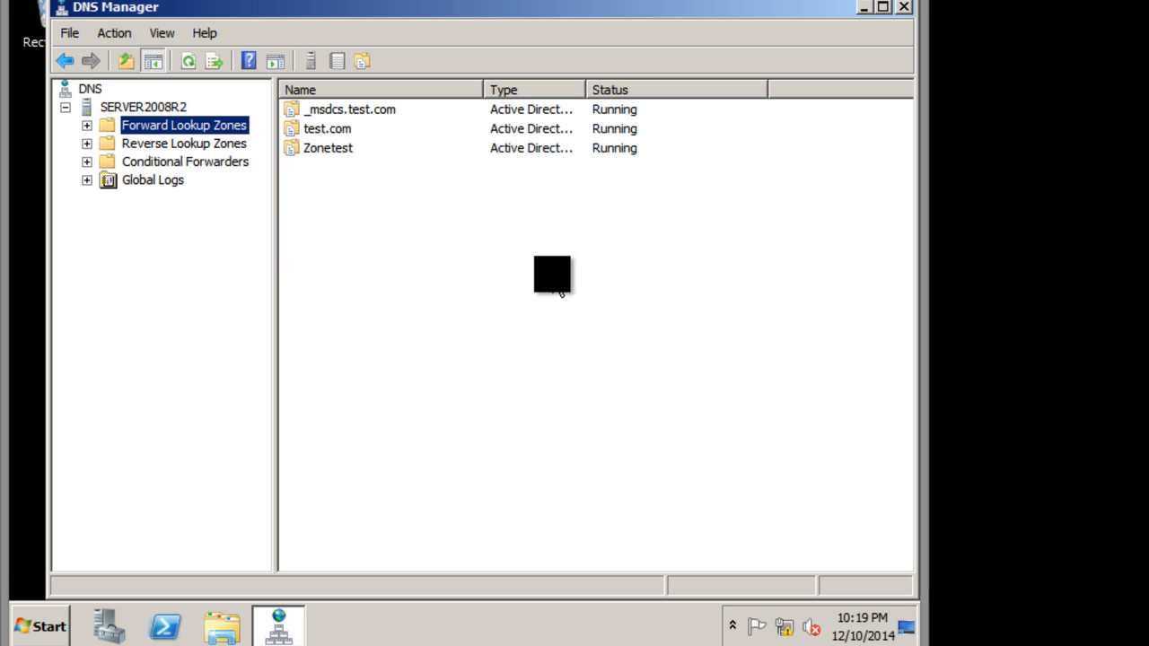
{"action": "left_click", "coordinate": [882, 6]}
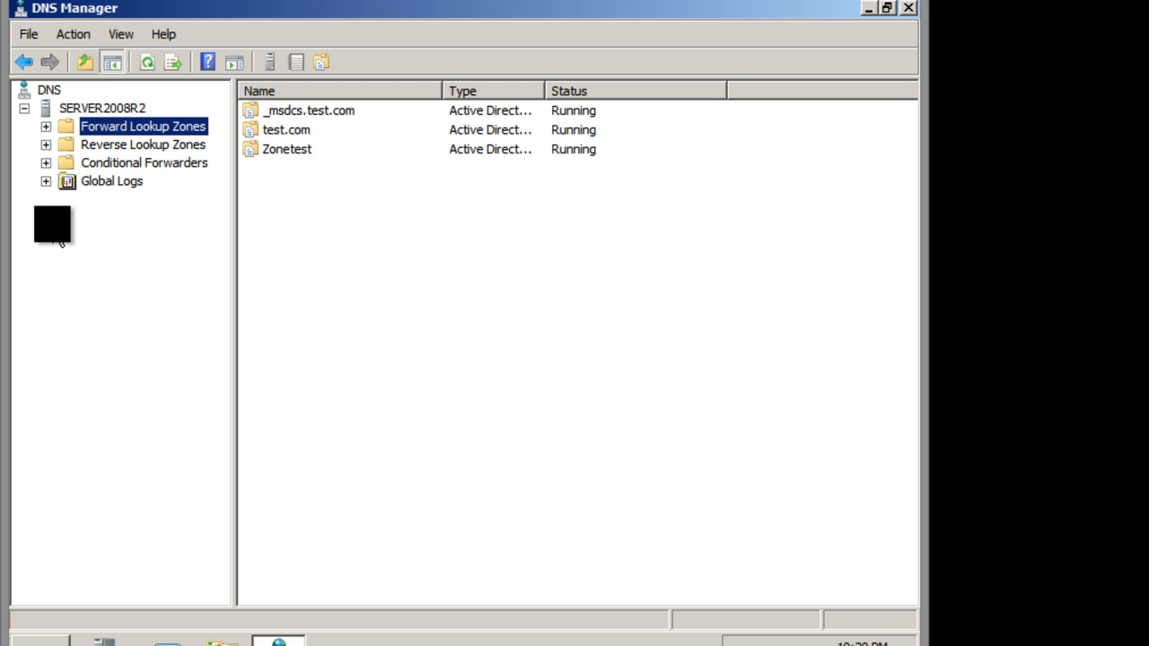
Delete the Zonetest zone from the forward lookup zones on SERVER2008R2.
{"action": "left_click", "coordinate": [45, 127]}
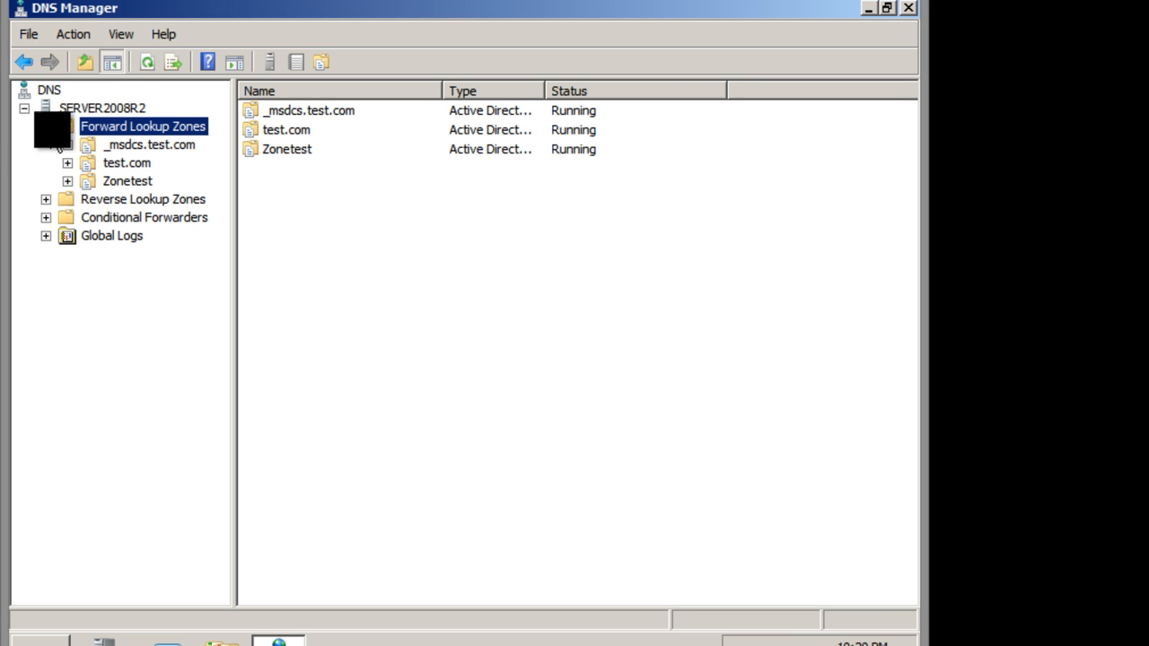
{"action": "right_click", "coordinate": [141, 182]}
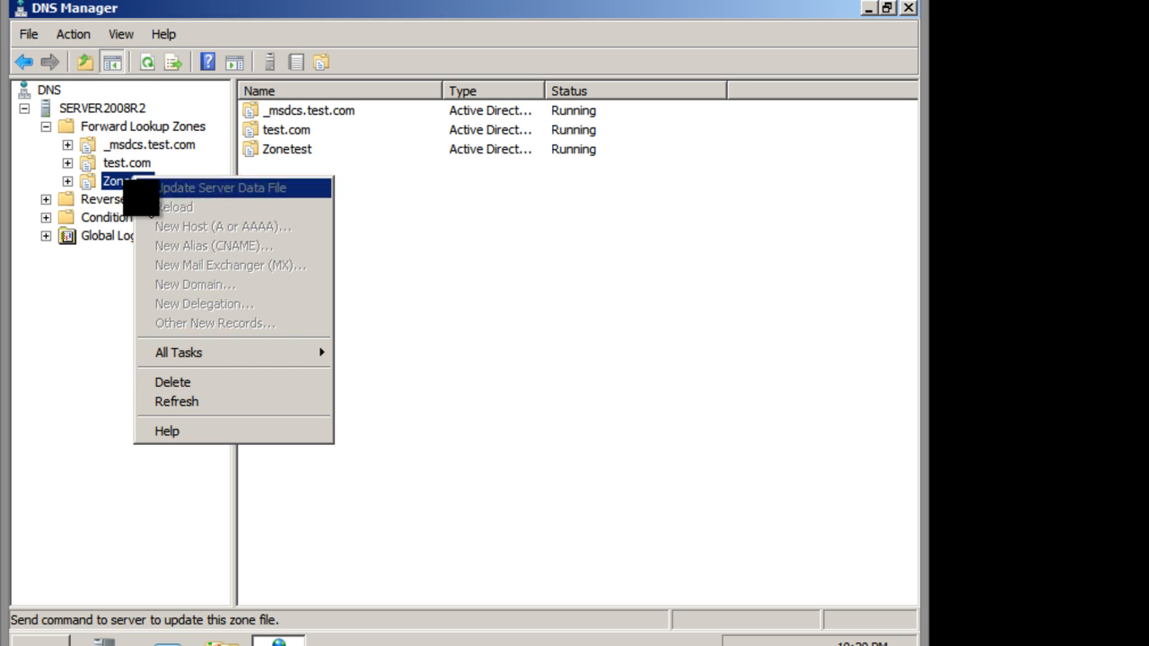
{"action": "left_click", "coordinate": [199, 382]}
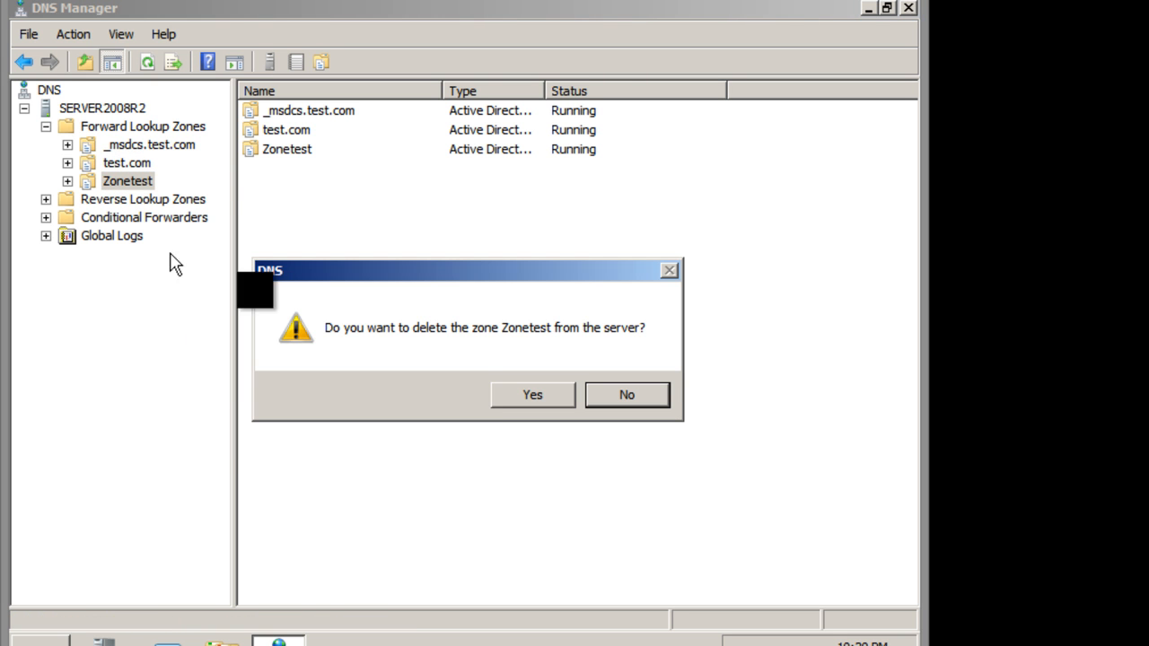
{"action": "left_click", "coordinate": [502, 395]}
{"action": "left_click", "coordinate": [554, 434]}
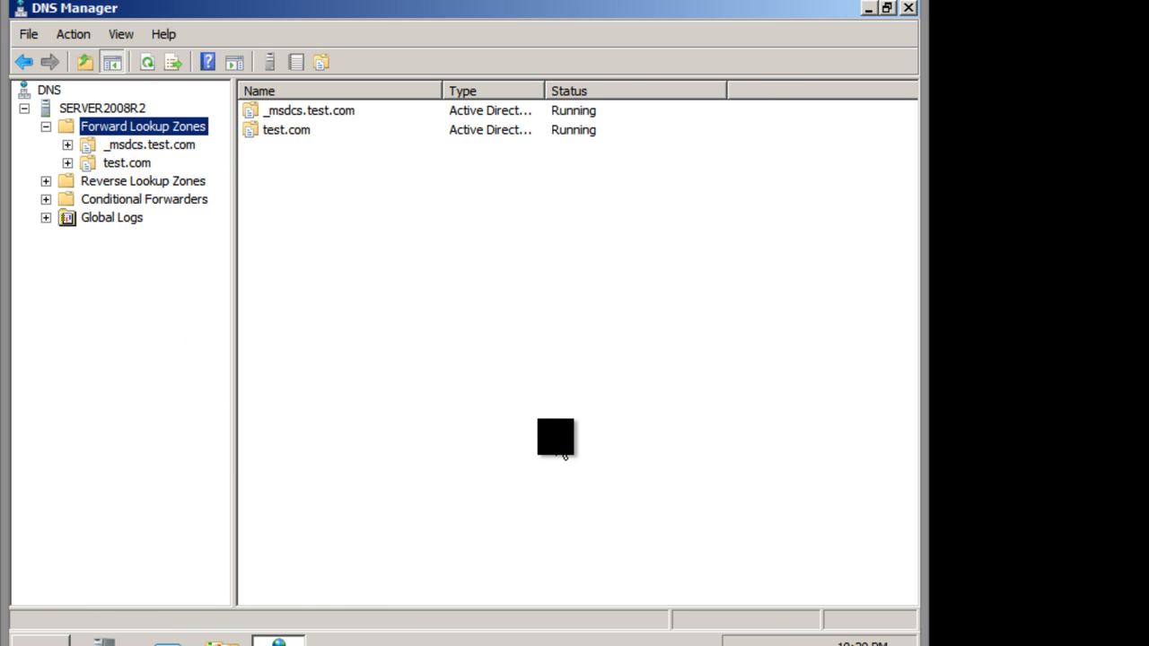
Start a new forward lookup primary zone stored in Active Directory, replicated to all DNS servers on domain controllers in the test.com forest.
{"action": "right_click", "coordinate": [157, 131]}
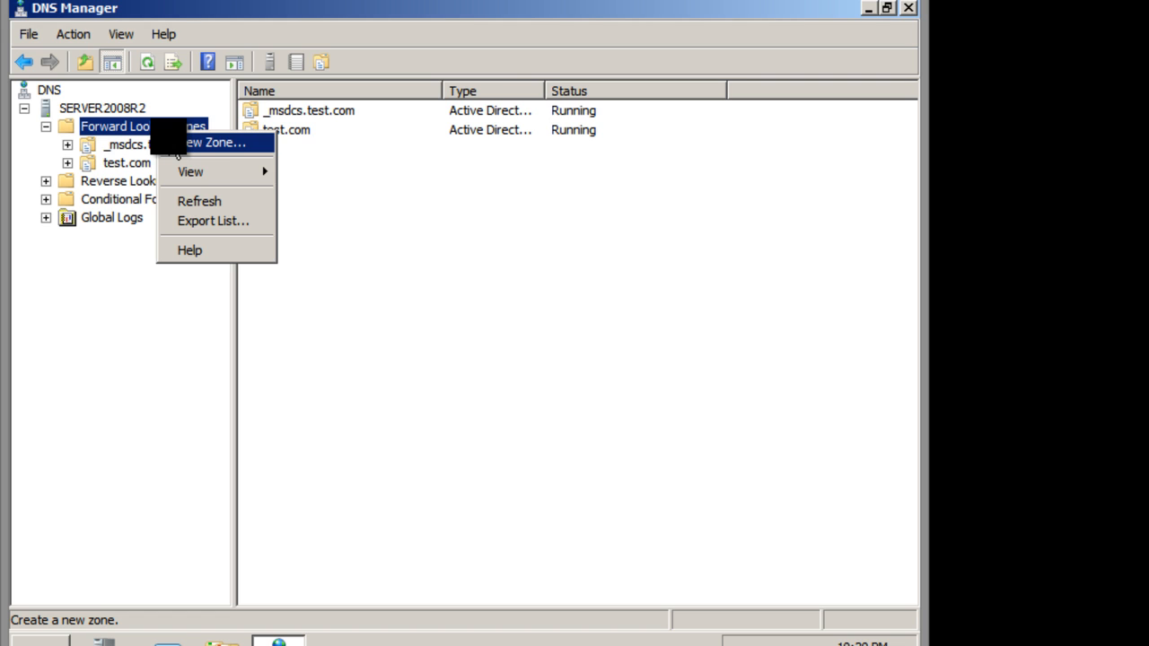
{"action": "left_click", "coordinate": [178, 145]}
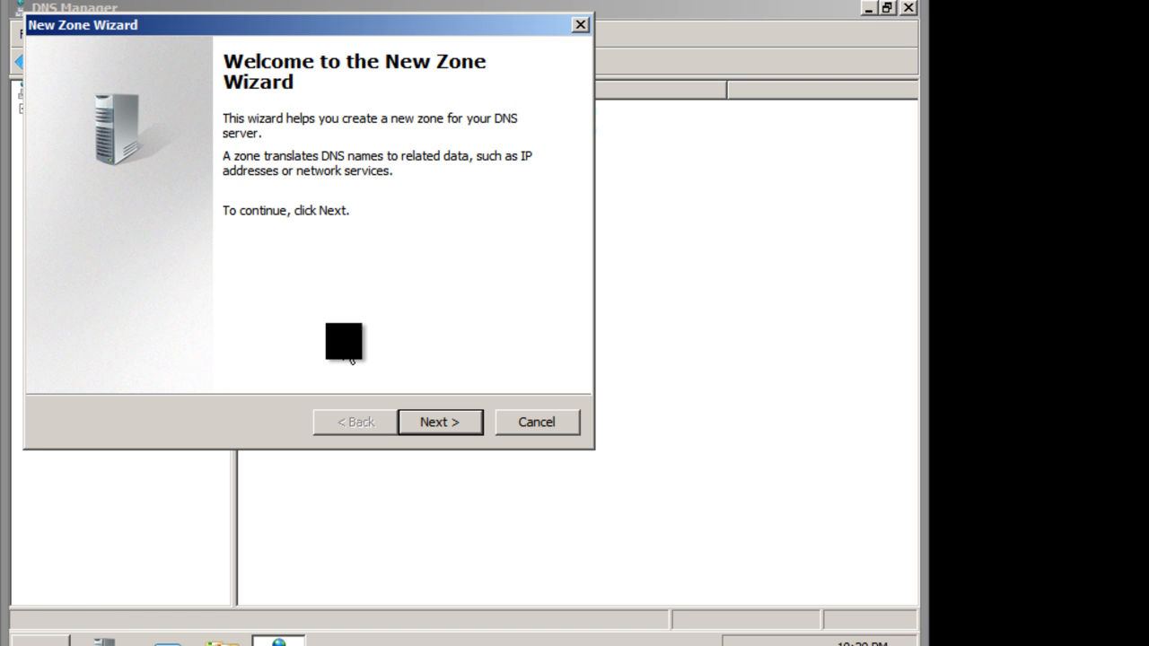
{"action": "left_click", "coordinate": [434, 427]}
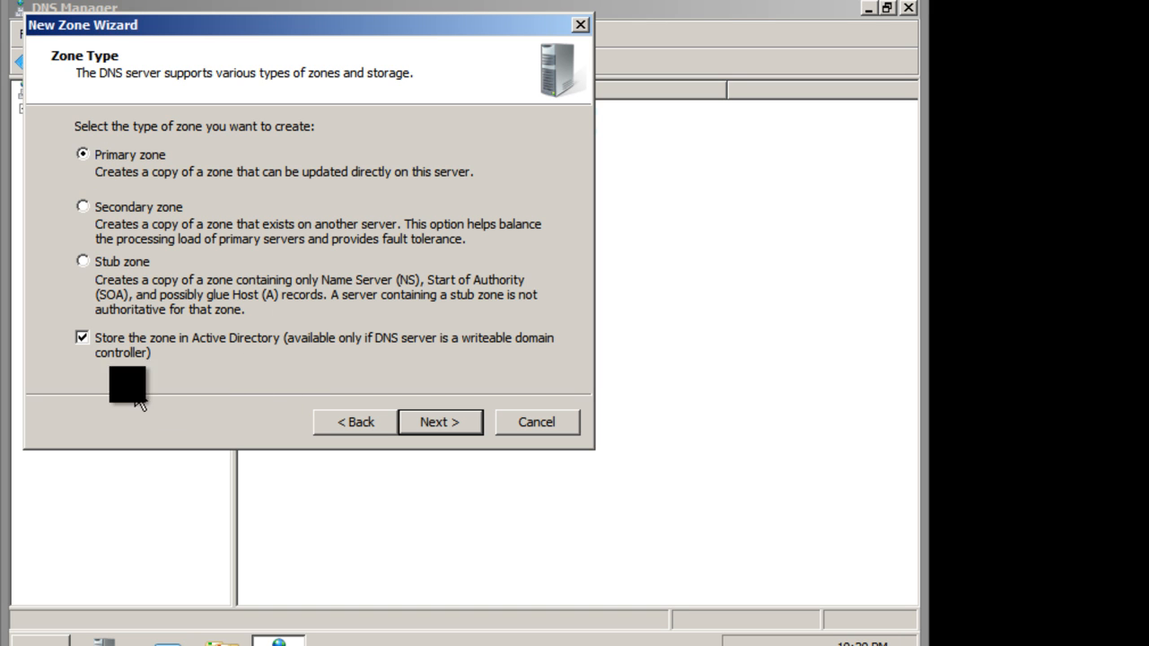
{"action": "left_click", "coordinate": [82, 339]}
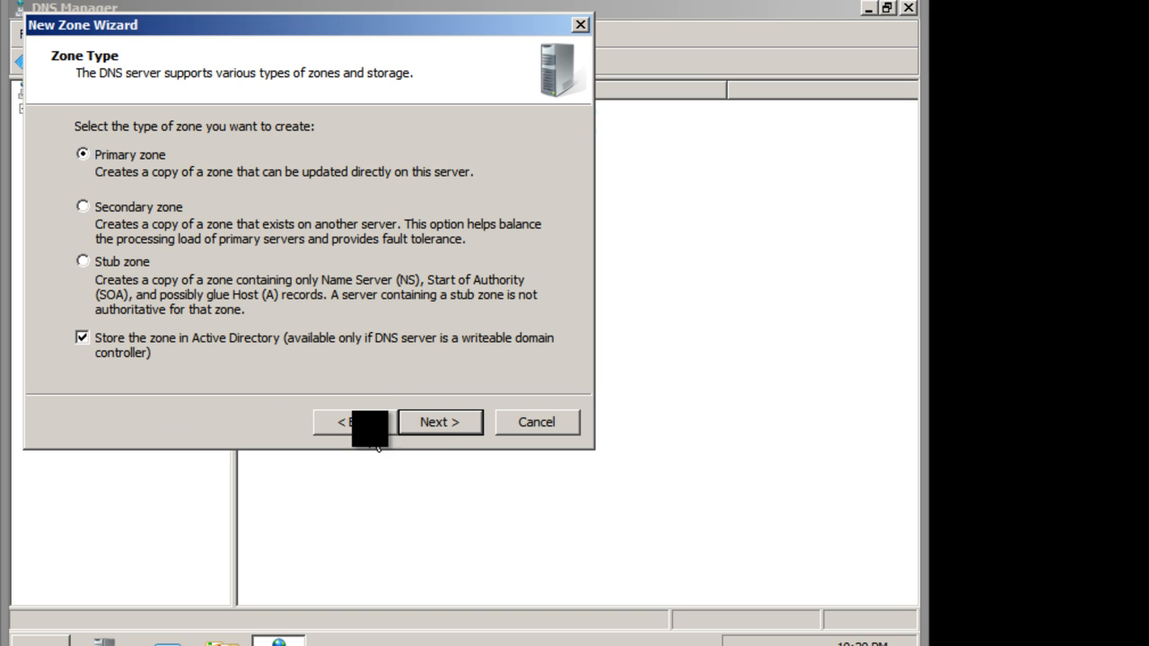
{"action": "left_click", "coordinate": [439, 423]}
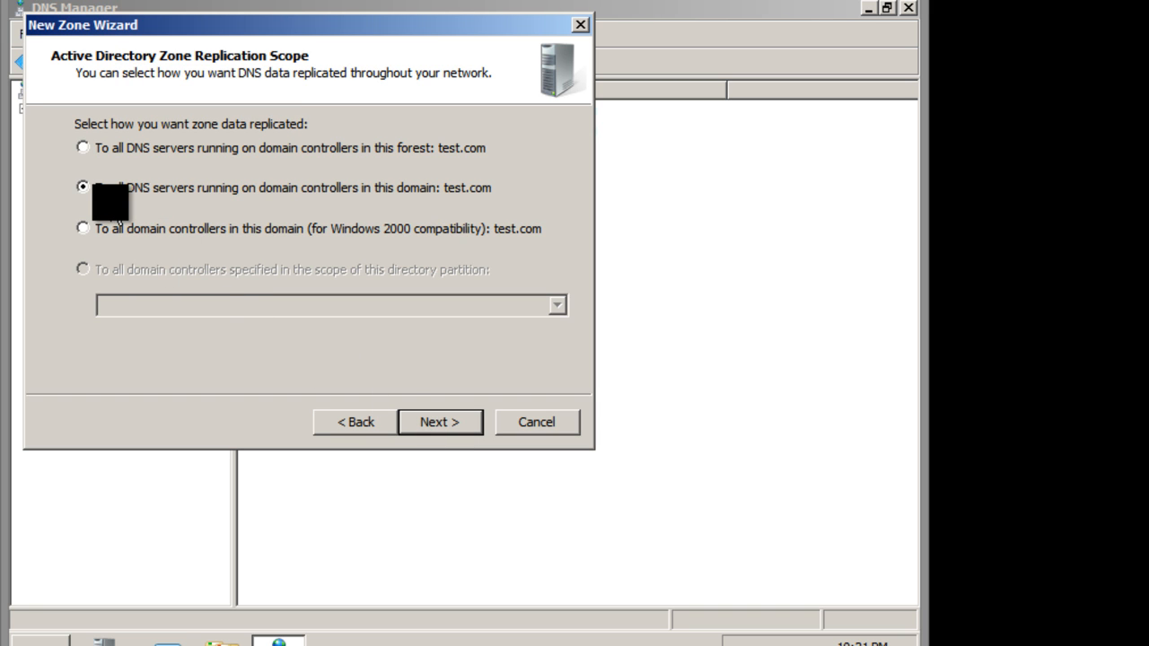
{"action": "left_click", "coordinate": [106, 149]}
{"action": "left_click", "coordinate": [450, 434]}
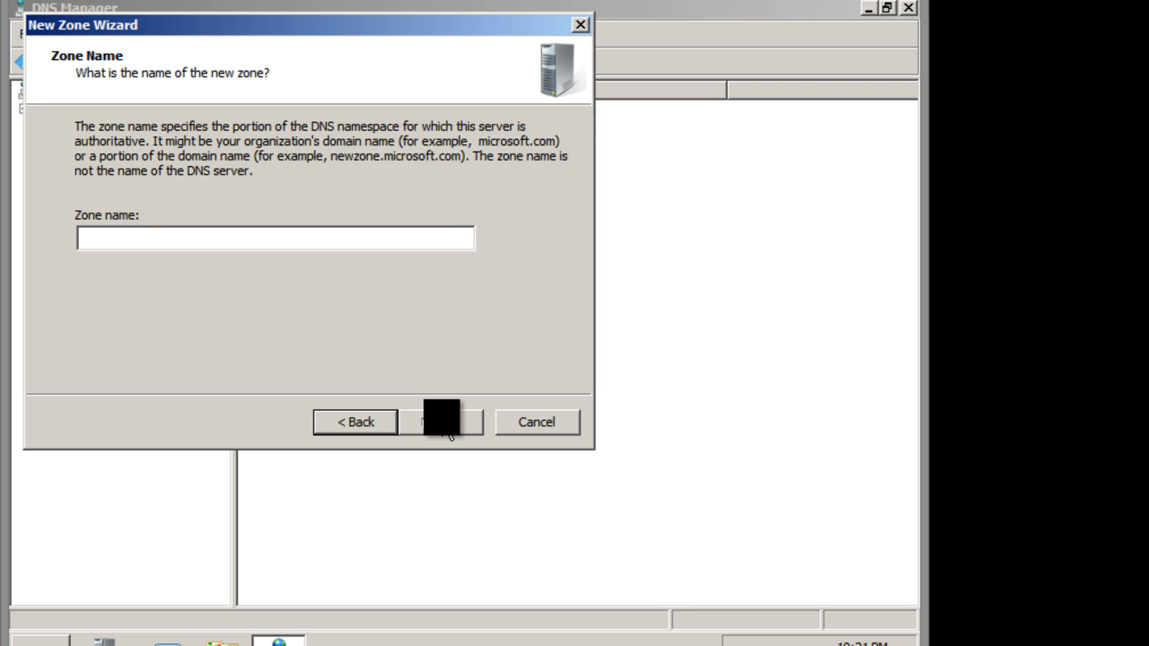
Name the forward zone Serzone1, allow only secure dynamic updates, and create it.
{"action": "type", "text": "Sever"}
{"action": "key", "text": "BackSpace"}
{"action": "key", "text": "BackSpace"}
{"action": "key", "text": "BackSpace"}
{"action": "type", "text": "rv"}
{"action": "key", "text": "BackSpace"}
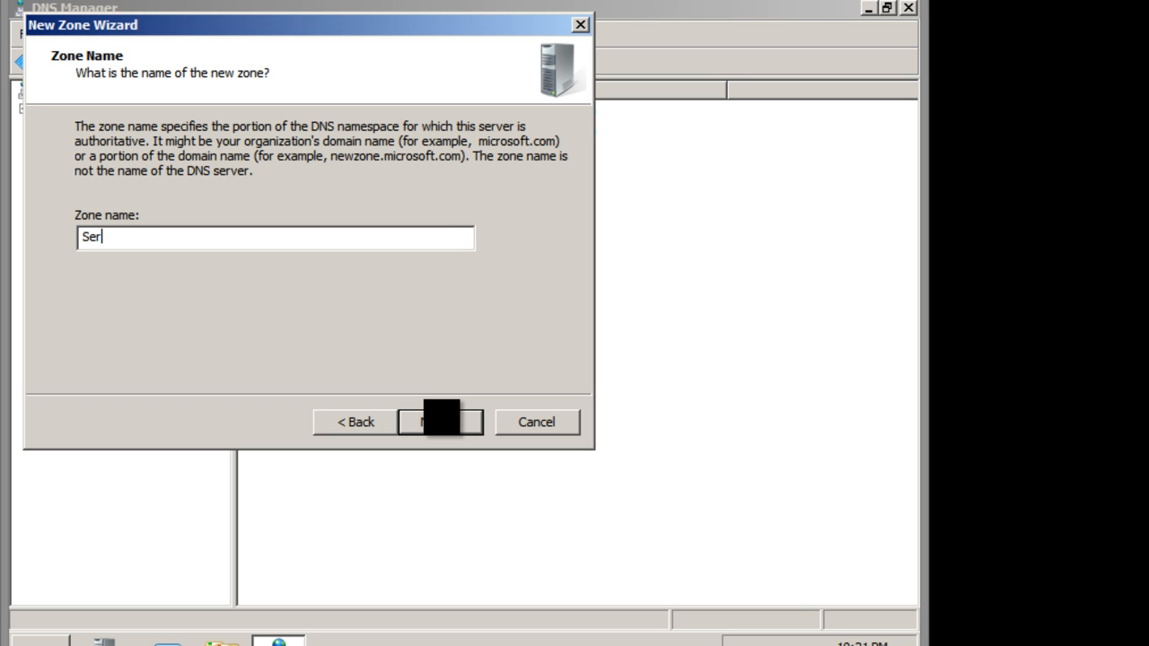
{"action": "type", "text": "zone1"}
{"action": "left_click", "coordinate": [458, 422]}
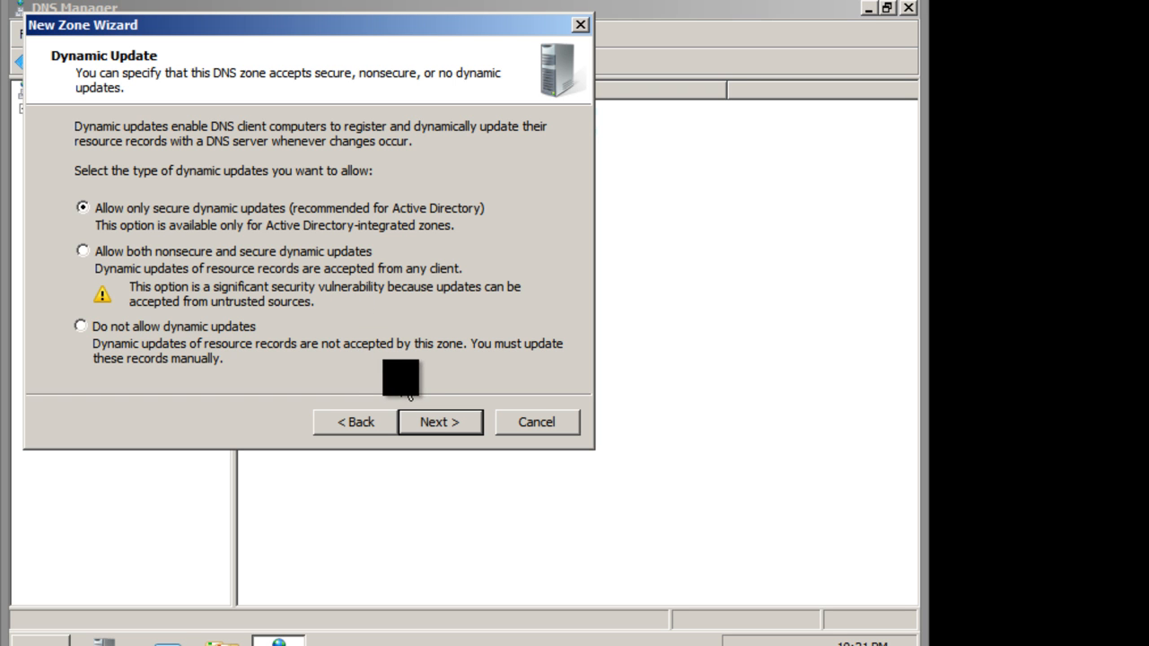
{"action": "left_click", "coordinate": [437, 431]}
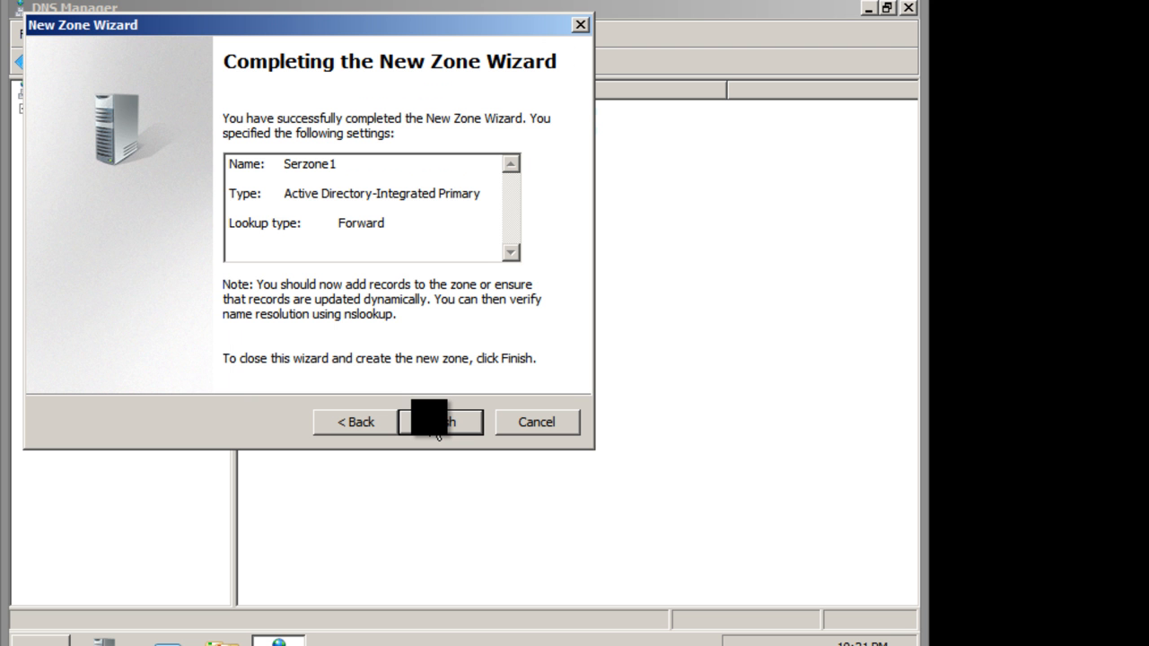
{"action": "left_click", "coordinate": [437, 428]}
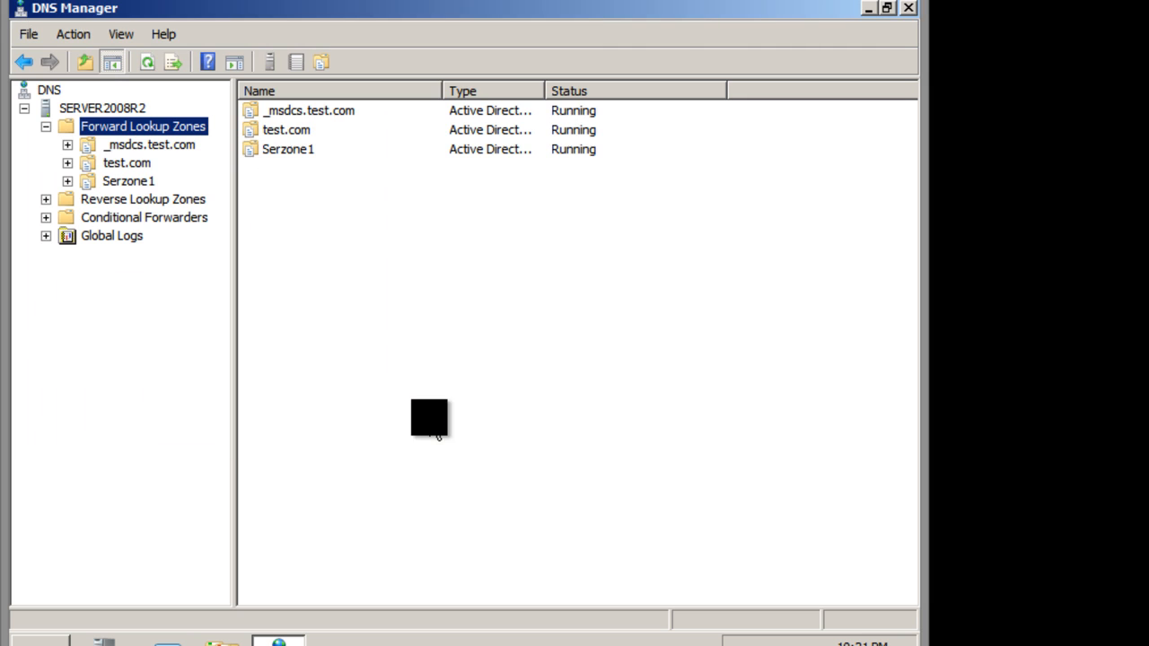
{"action": "left_click", "coordinate": [131, 182]}
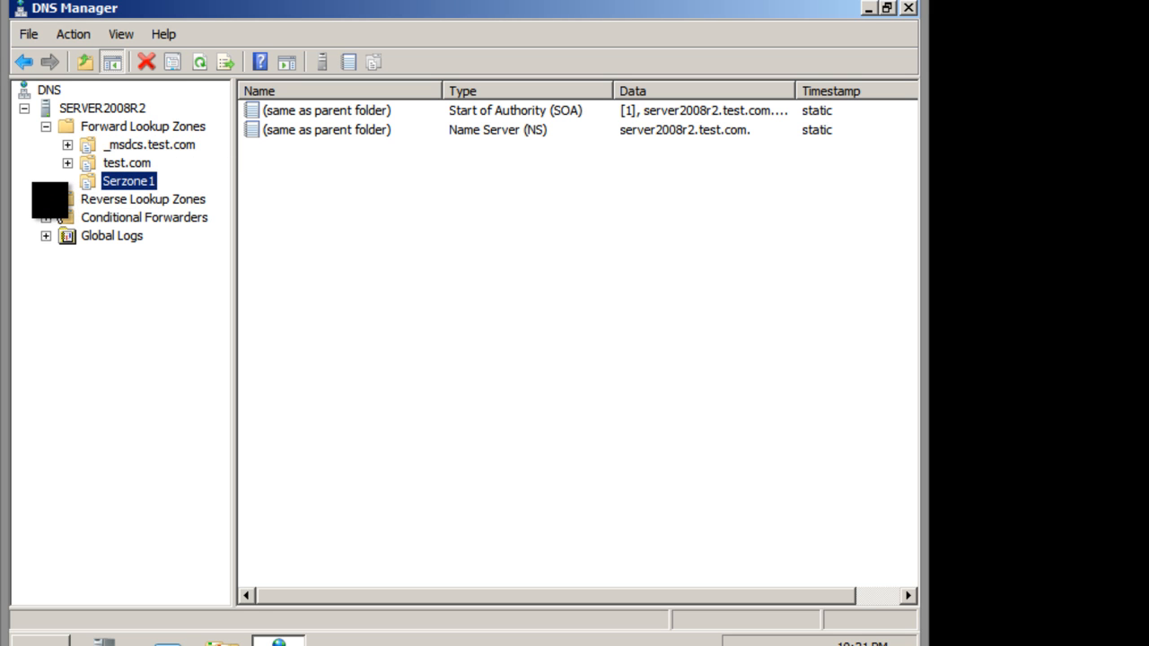
Start a new IPv4 reverse lookup zone as an Active Directory-stored primary zone with forest-wide replication to test.com DNS servers.
{"action": "left_click", "coordinate": [54, 200]}
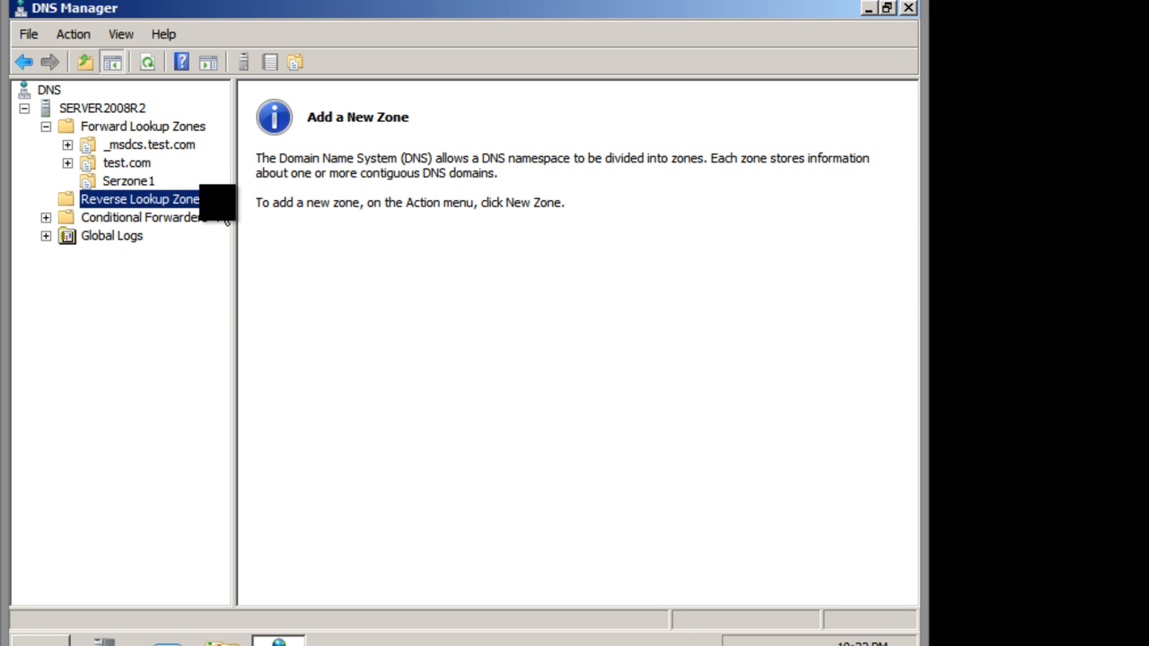
{"action": "right_click", "coordinate": [168, 200]}
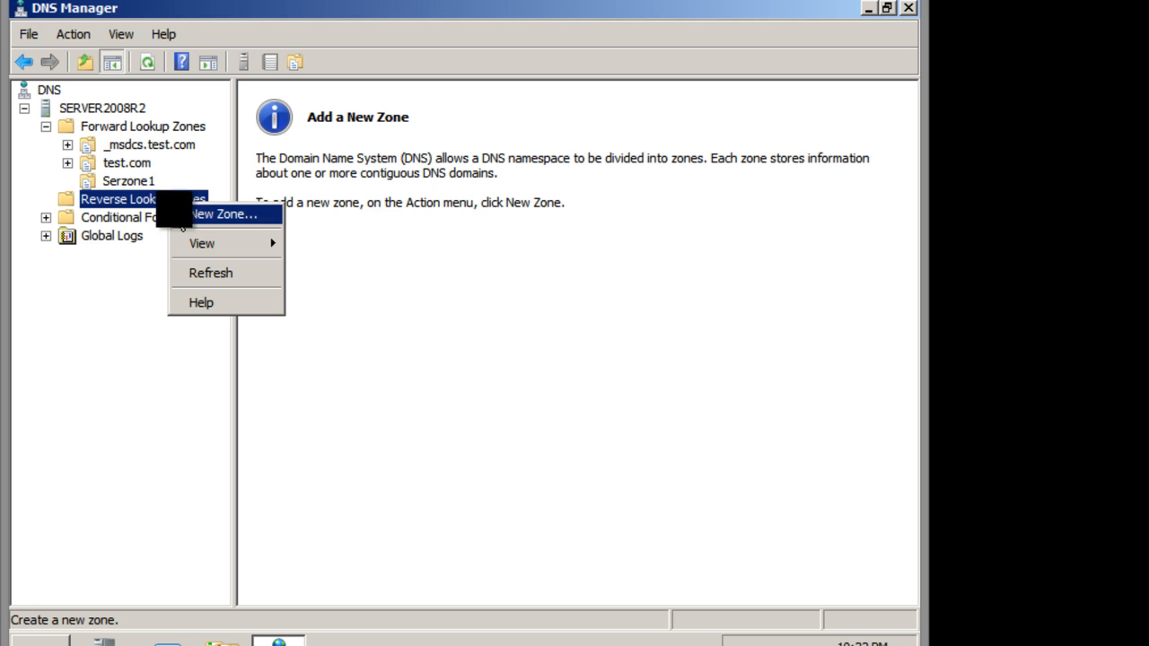
{"action": "left_click", "coordinate": [191, 213]}
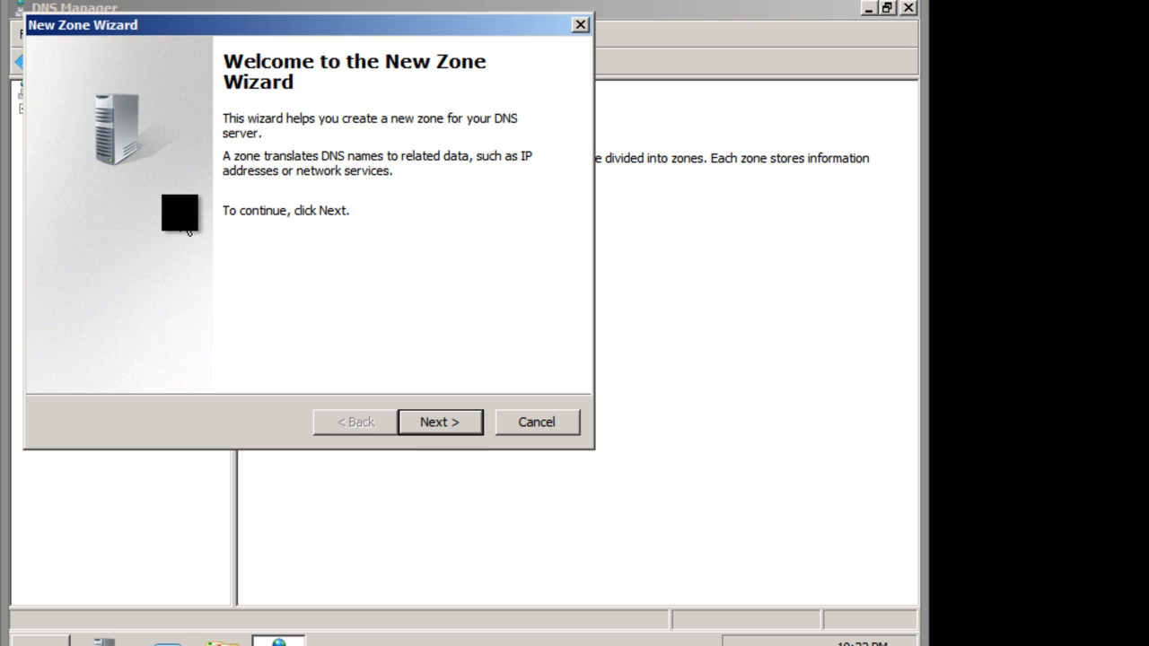
{"action": "left_click", "coordinate": [424, 424]}
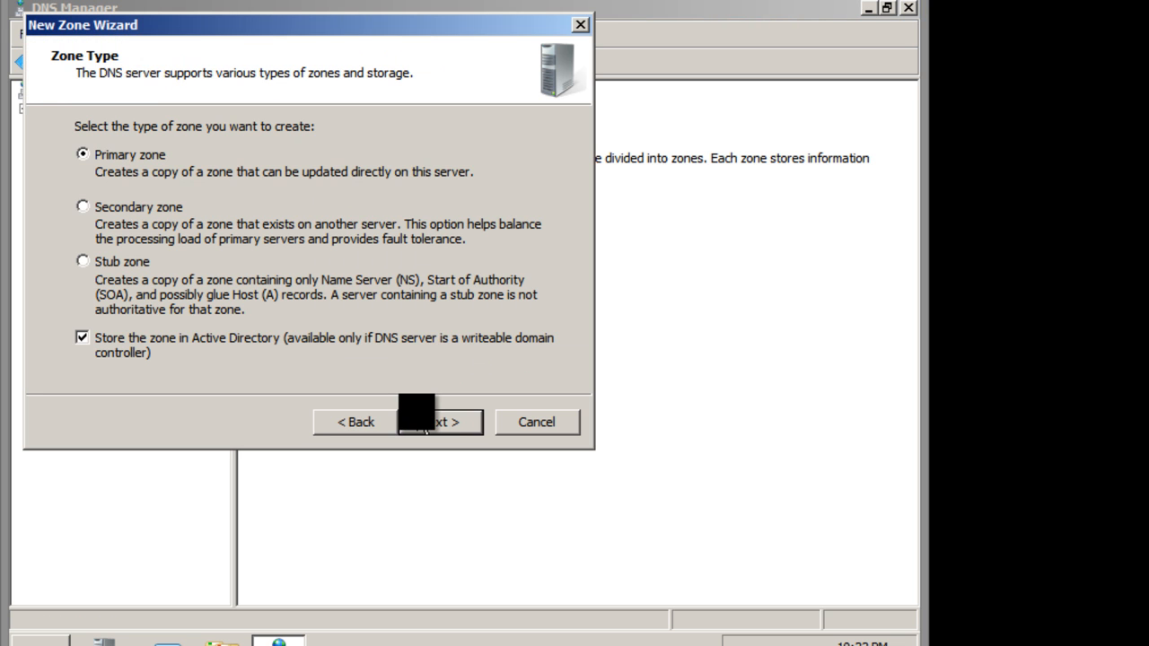
{"action": "left_click", "coordinate": [424, 423]}
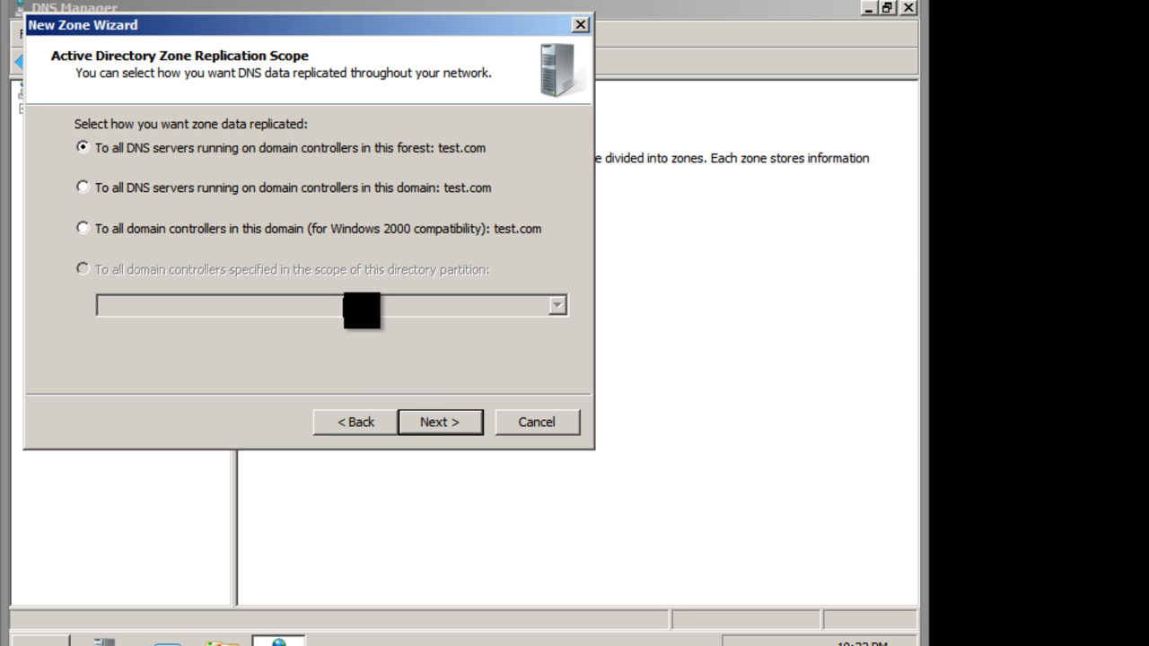
{"action": "left_click", "coordinate": [462, 424]}
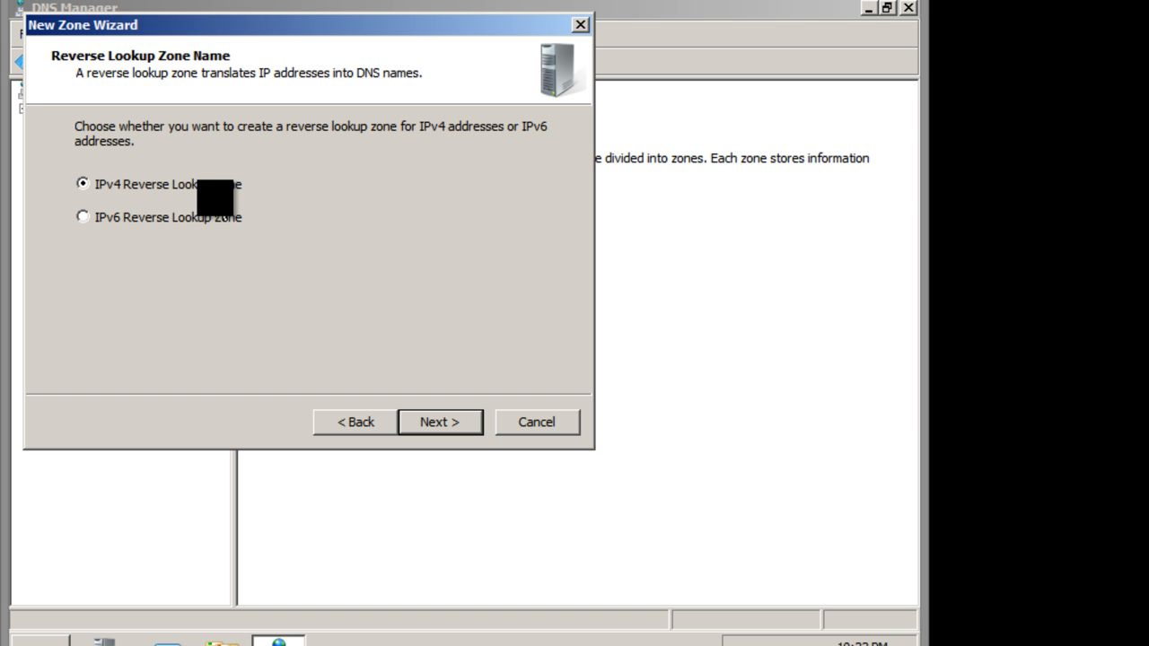
{"action": "left_click", "coordinate": [442, 422]}
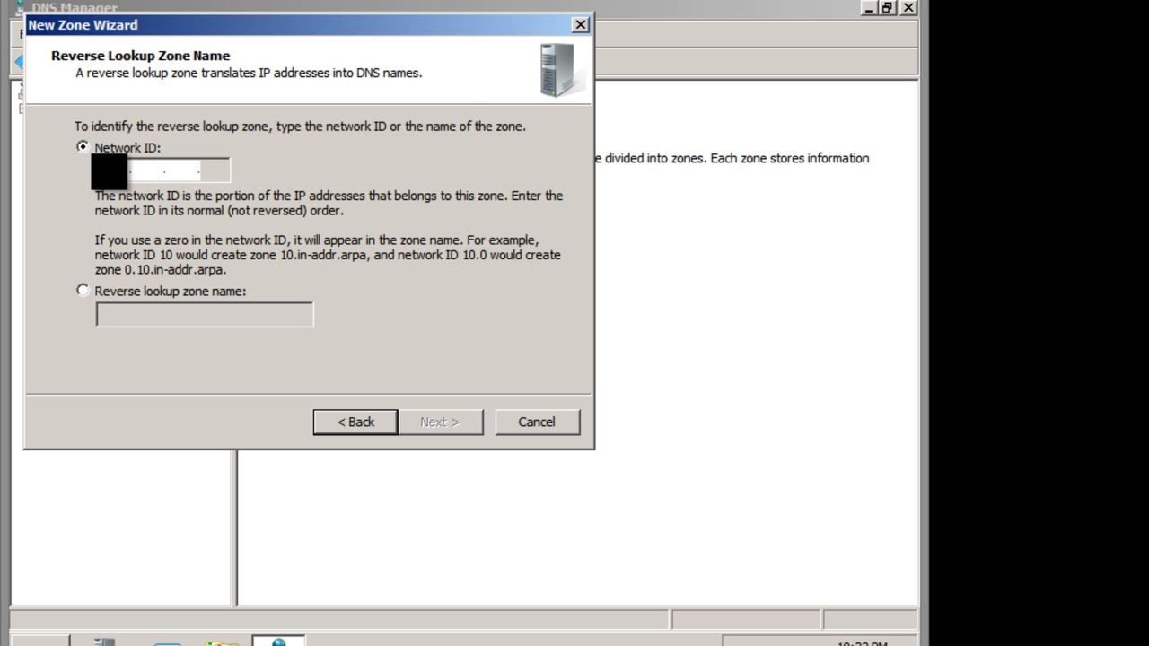
Set the reverse zone's network ID to 192.168.0, allow only secure dynamic updates, and create the zone.
{"action": "type", "text": "192.1"}
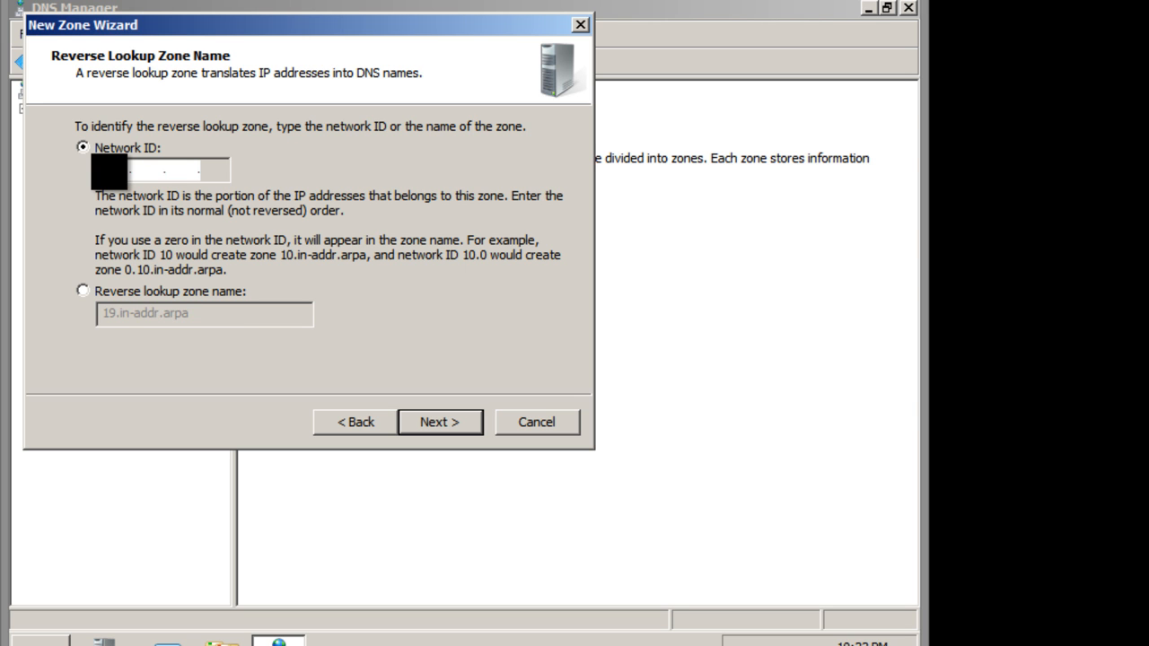
{"action": "type", "text": "68"}
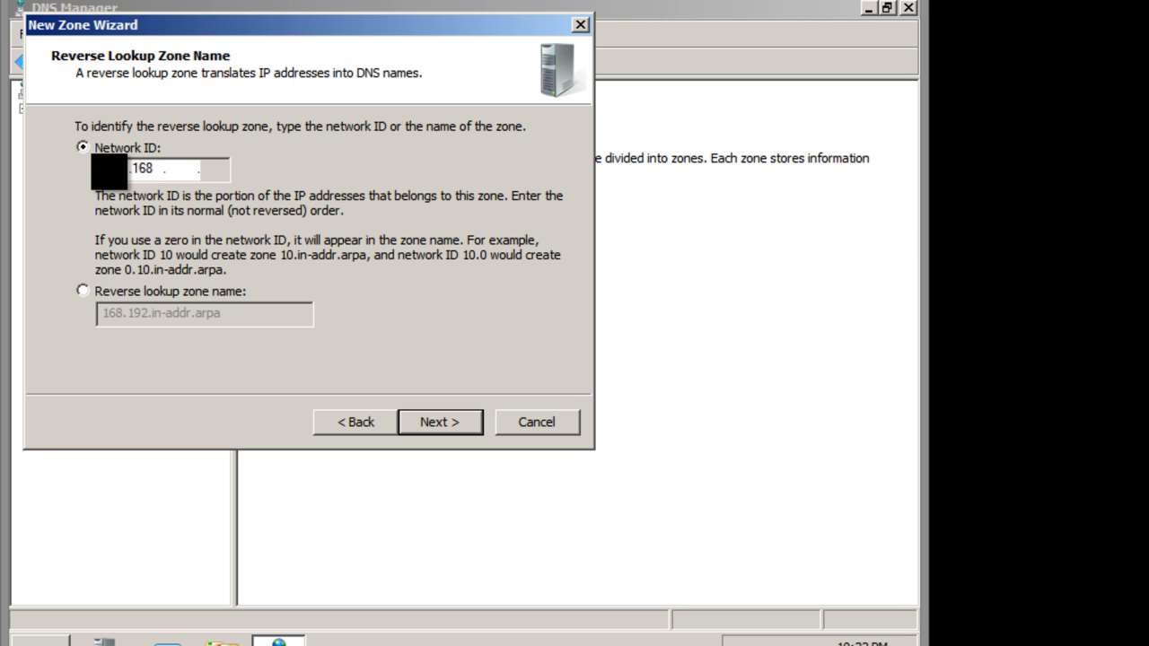
{"action": "type", "text": "0"}
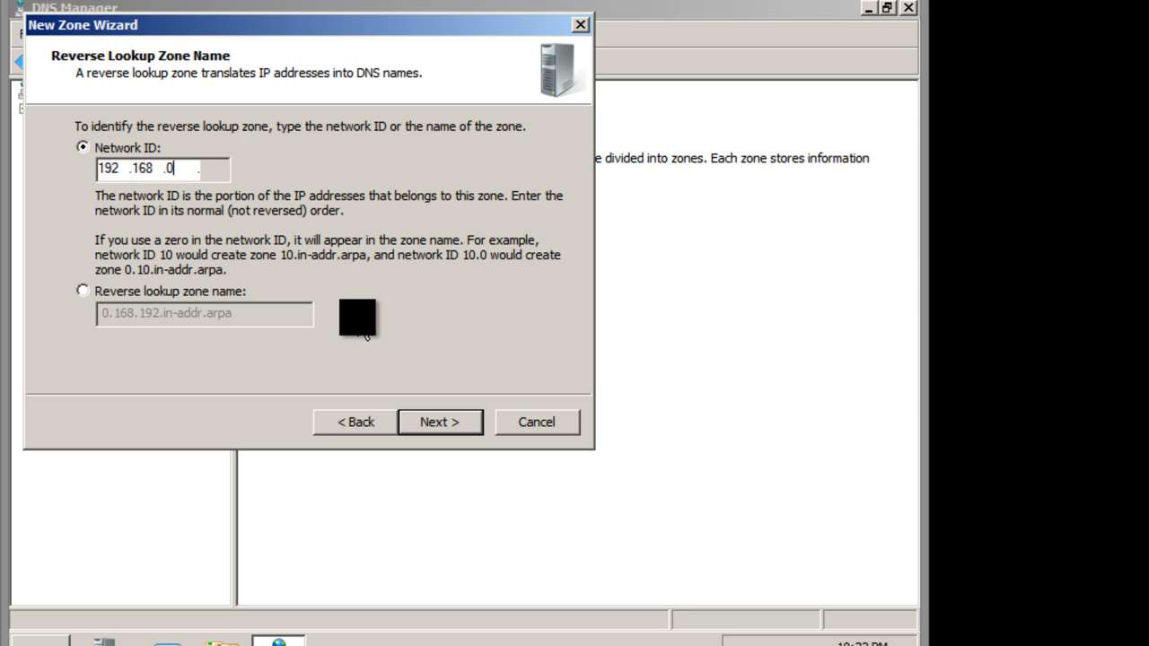
{"action": "left_click", "coordinate": [440, 422]}
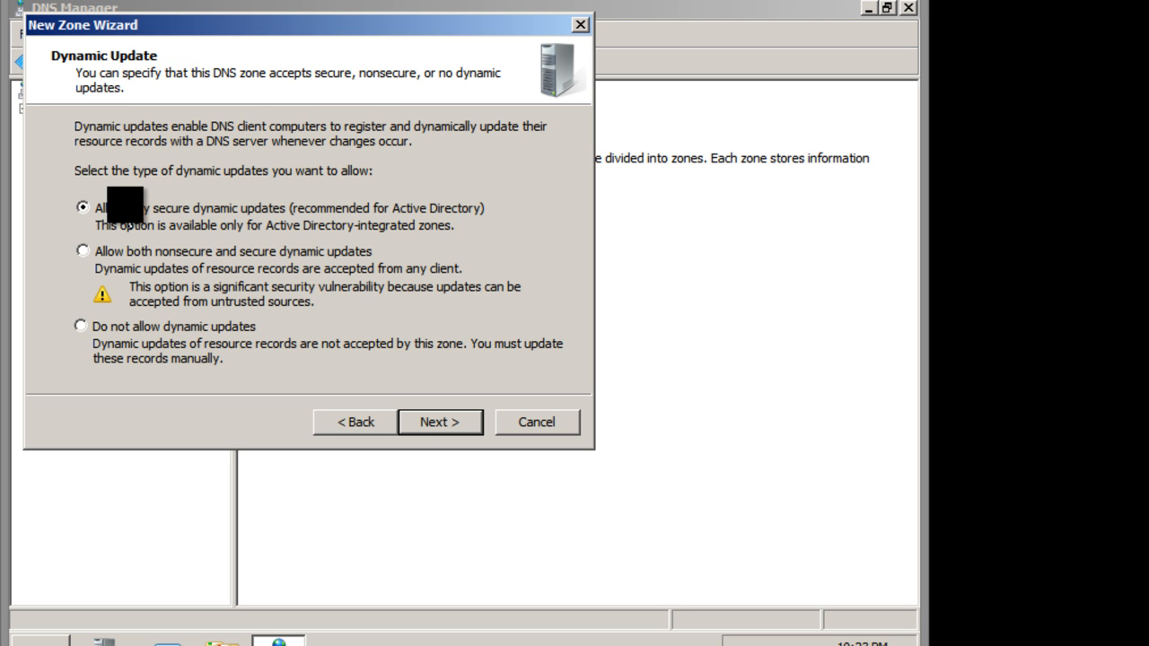
{"action": "left_click", "coordinate": [429, 429]}
{"action": "left_click", "coordinate": [429, 429]}
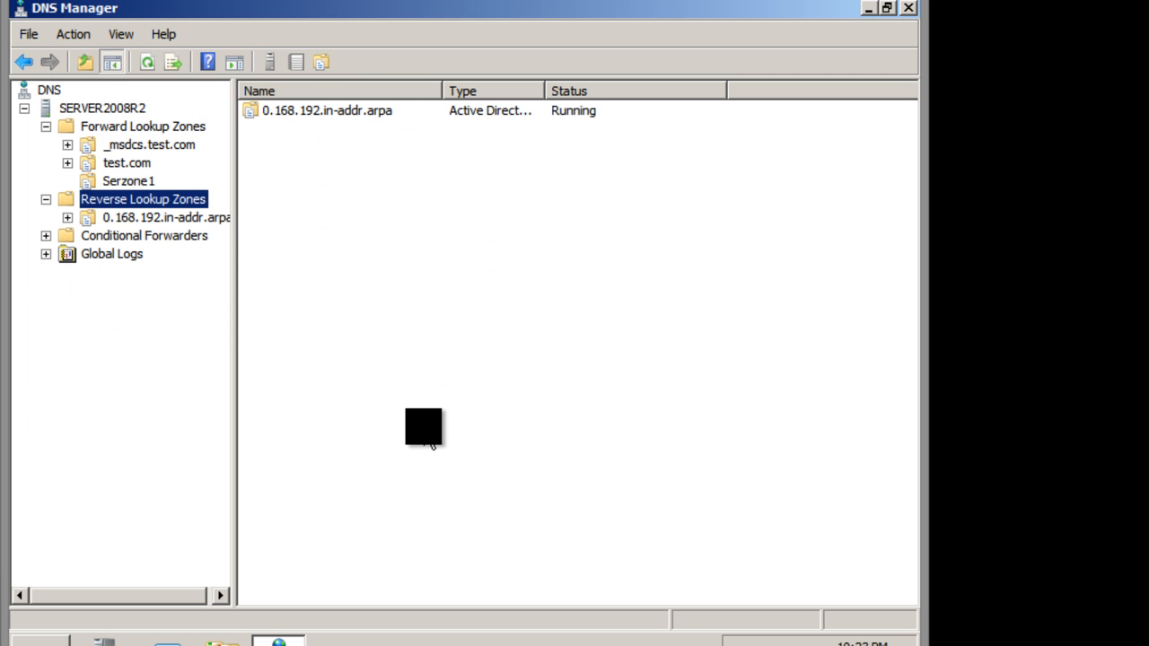
{"action": "left_click", "coordinate": [135, 217]}
Start a new host (A) record in the Serzone1 zone, named www with IP address 192.168.0.1.
{"action": "left_click", "coordinate": [126, 182]}
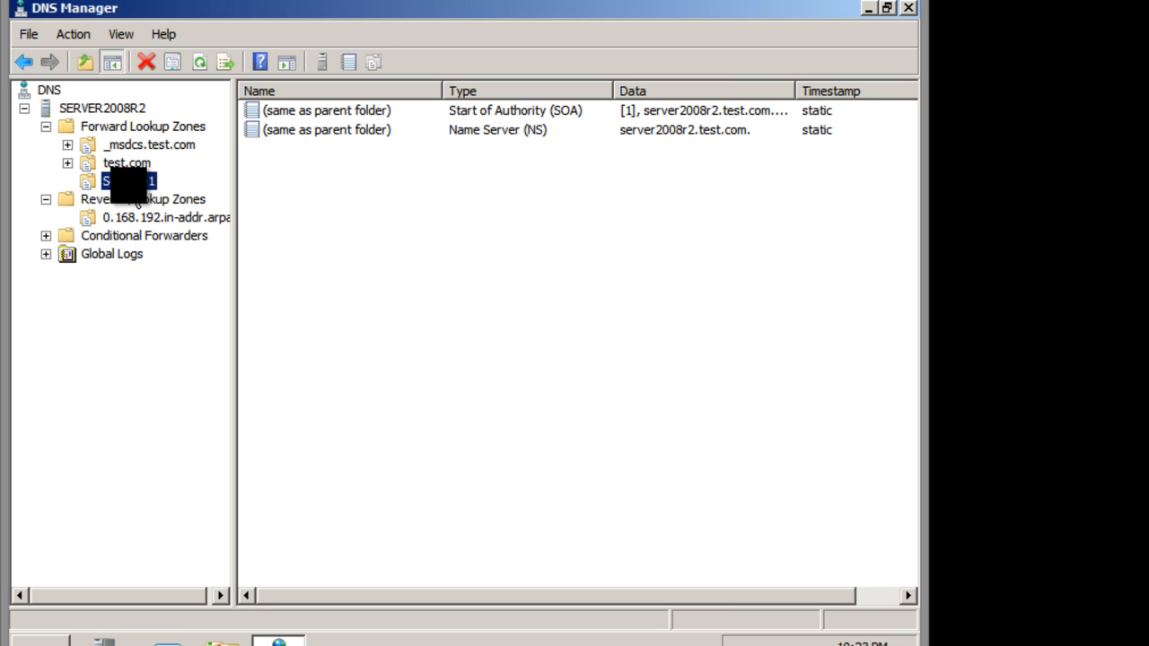
{"action": "right_click", "coordinate": [279, 181]}
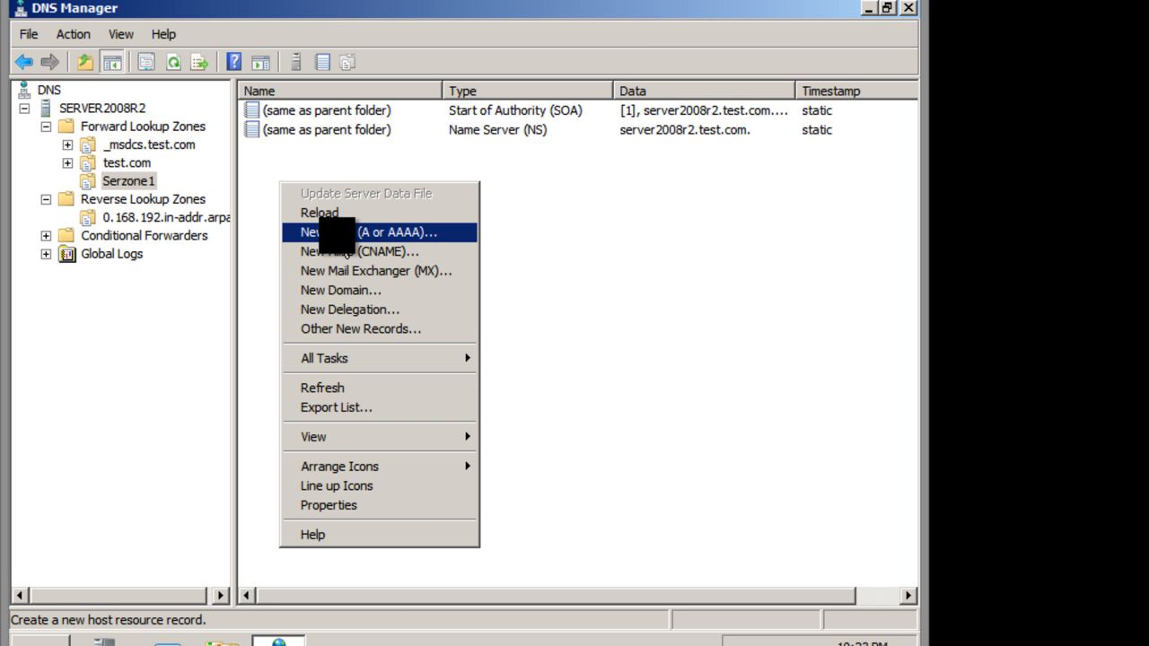
{"action": "left_click", "coordinate": [359, 232]}
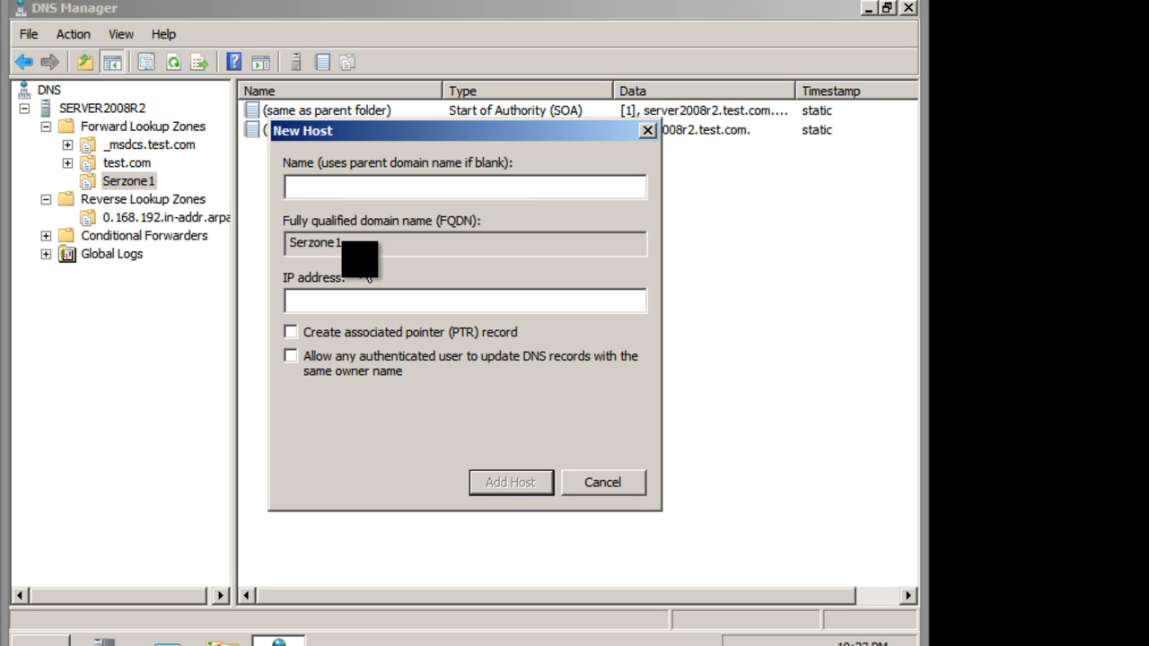
{"action": "type", "text": "www"}
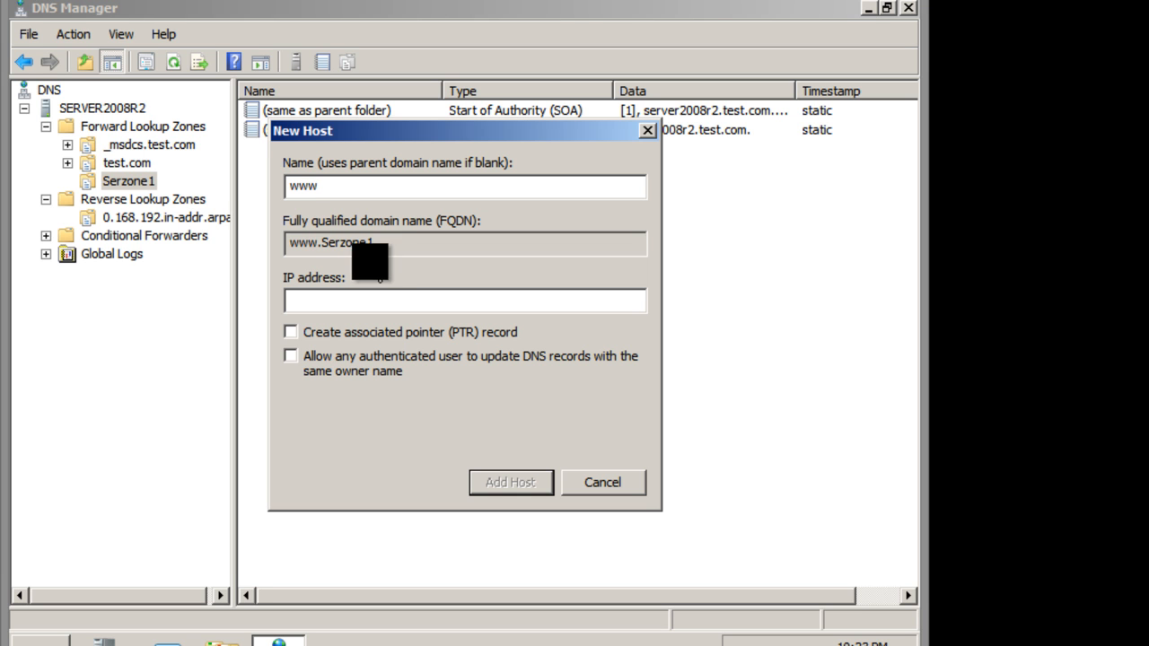
{"action": "left_click", "coordinate": [365, 302]}
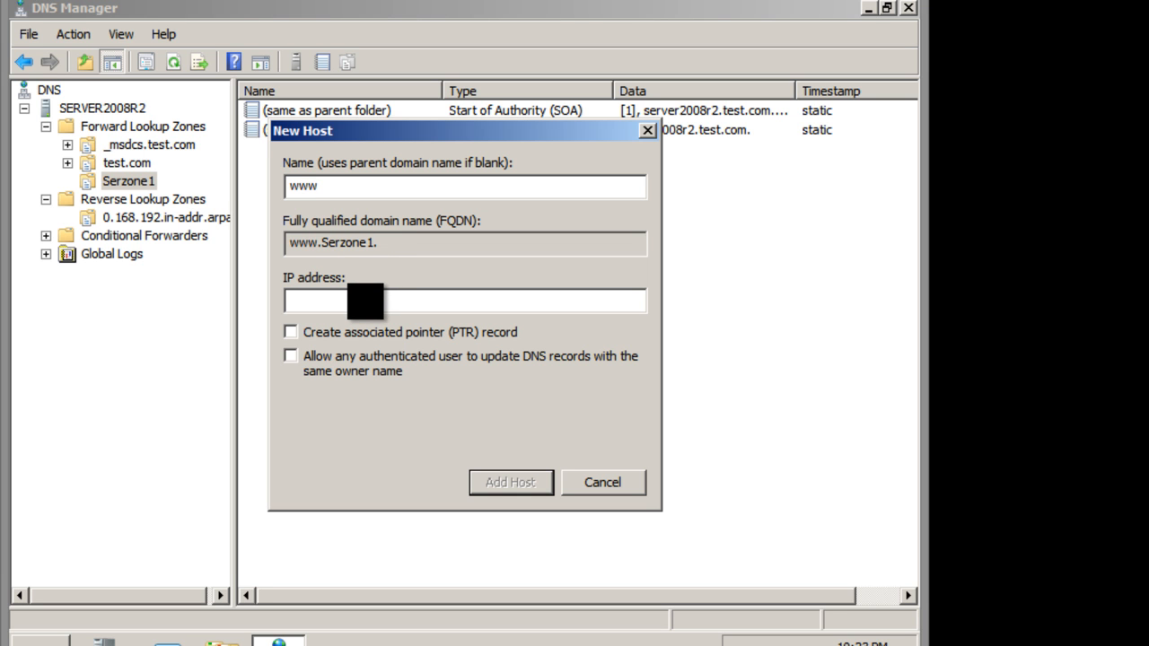
{"action": "type", "text": "192.168.0"}
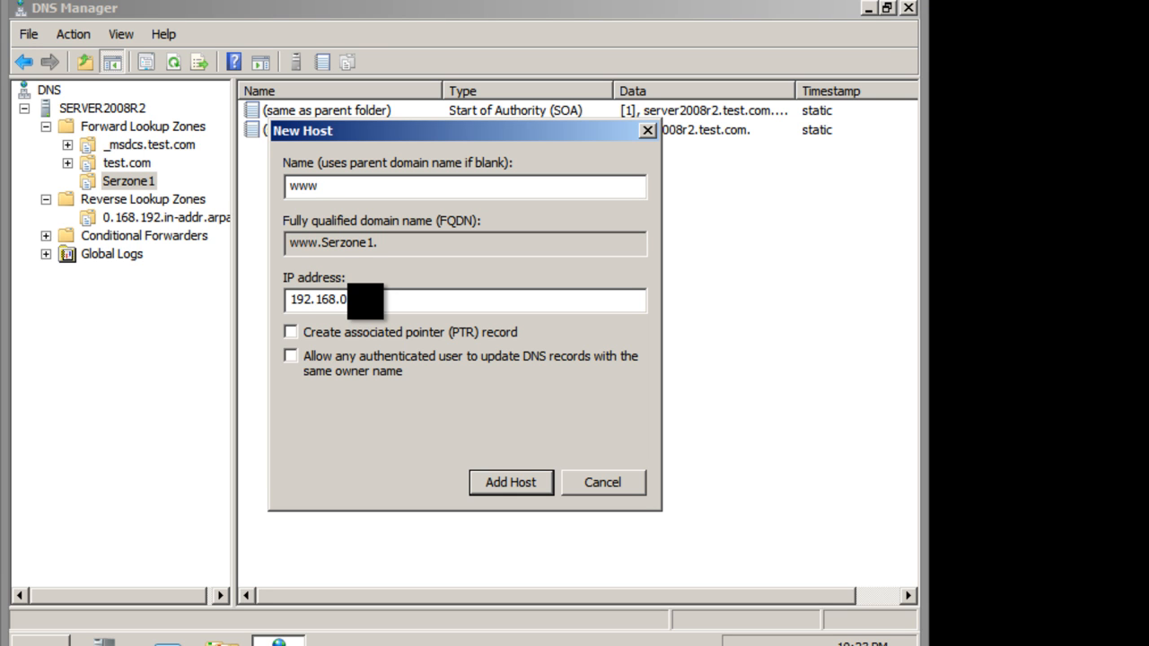
{"action": "type", "text": ".1"}
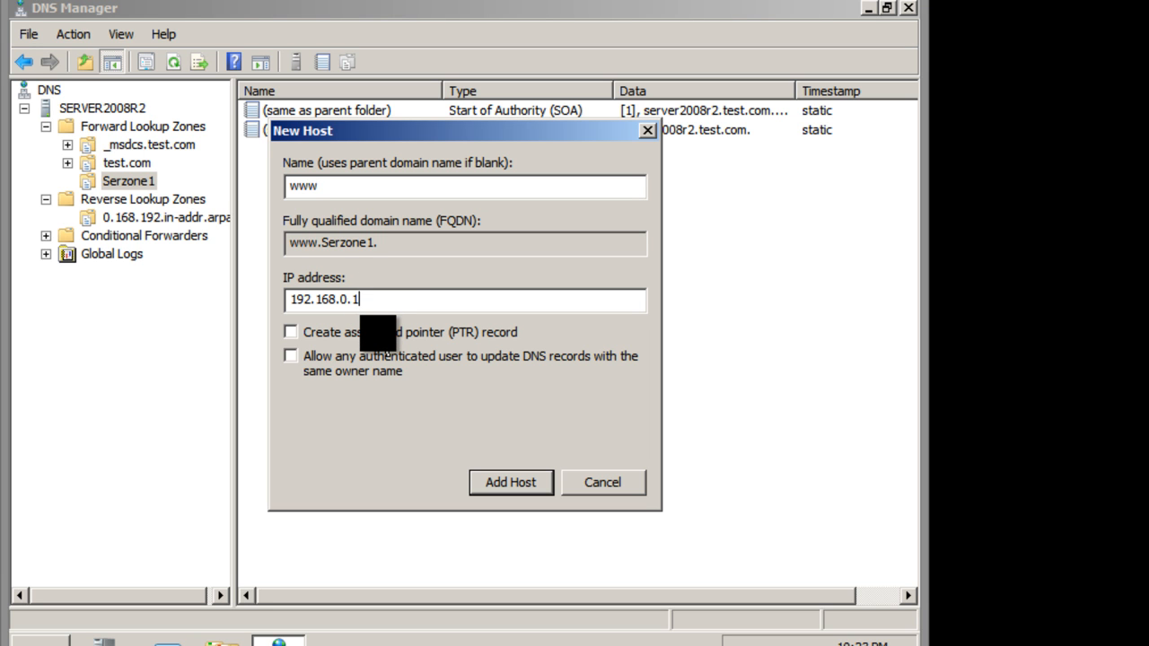
Enable the associated pointer (PTR) record, add the www host to the zone, and finish host creation.
{"action": "left_click", "coordinate": [378, 333]}
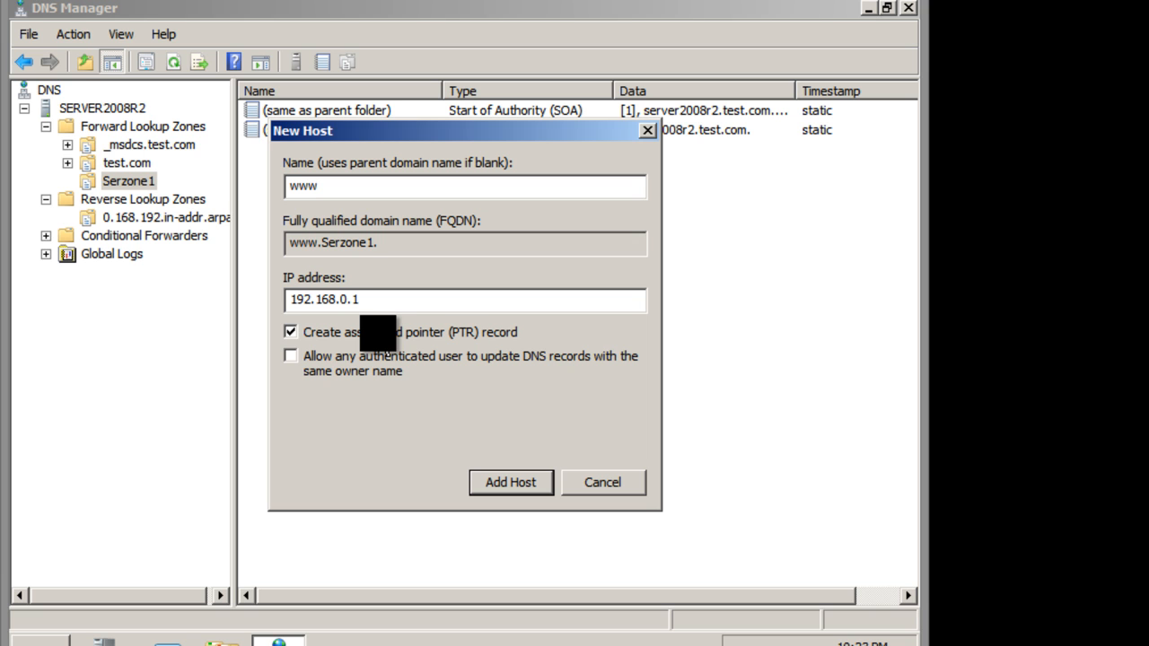
{"action": "left_click", "coordinate": [499, 492]}
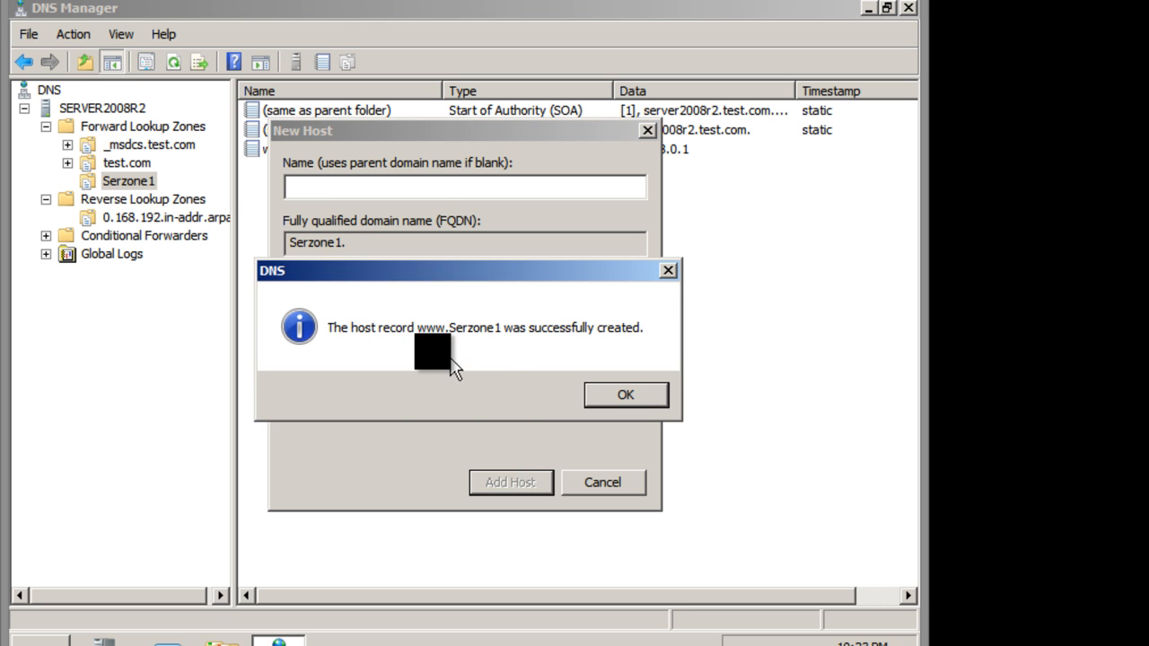
{"action": "left_click", "coordinate": [619, 406]}
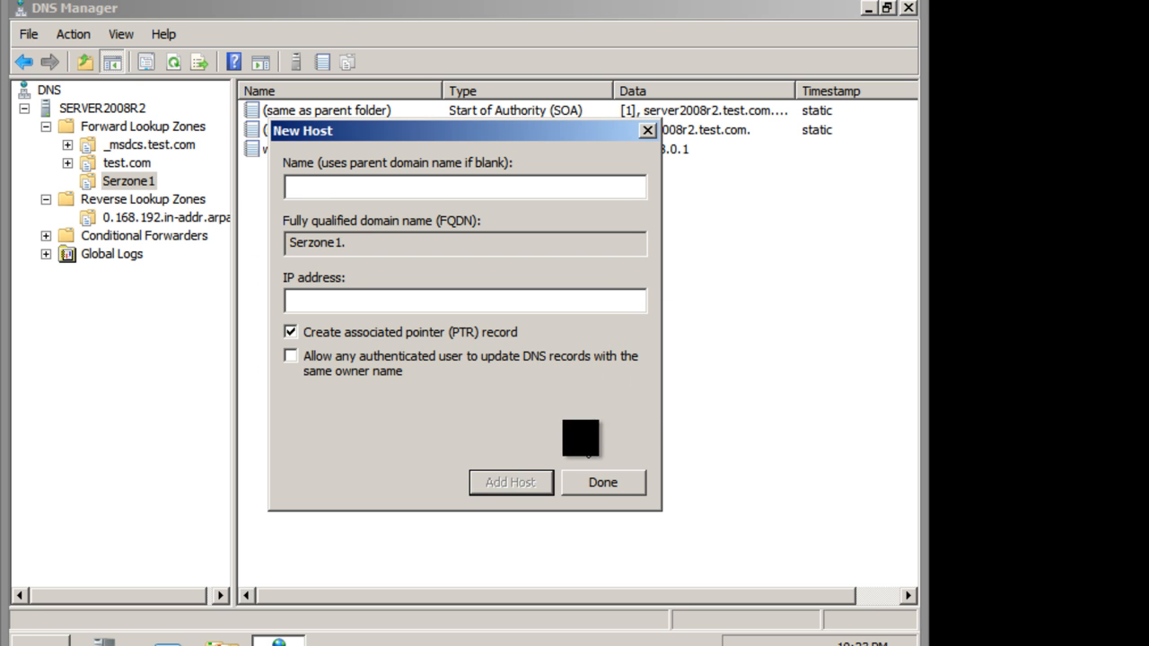
{"action": "left_click", "coordinate": [603, 485]}
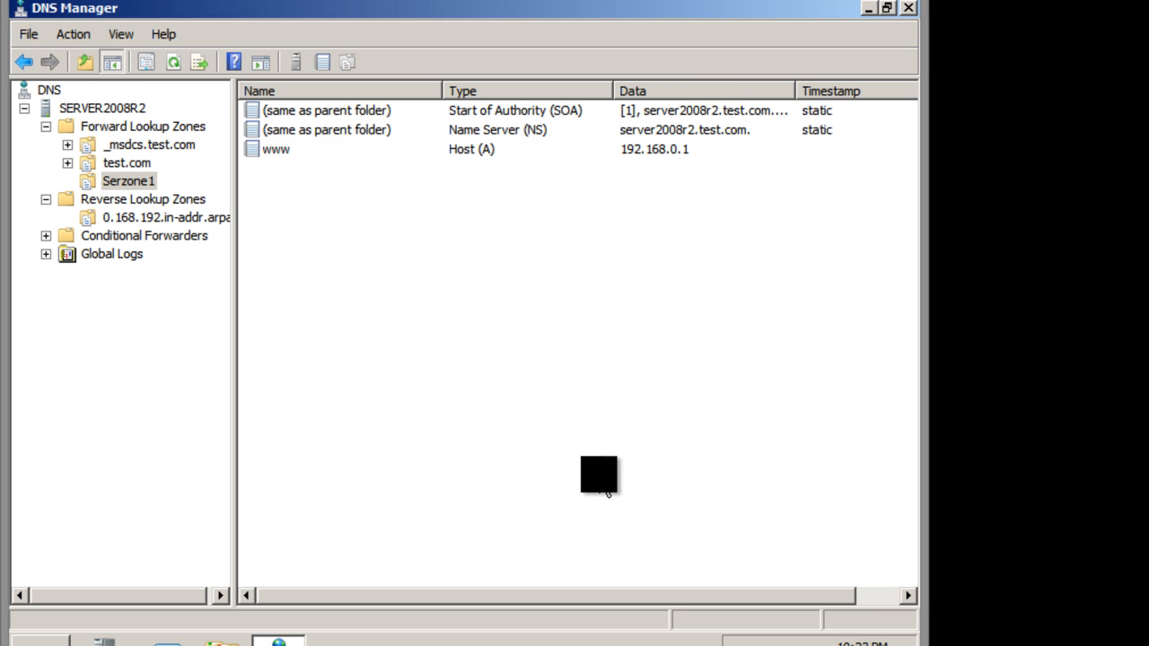
{"action": "left_click", "coordinate": [308, 151]}
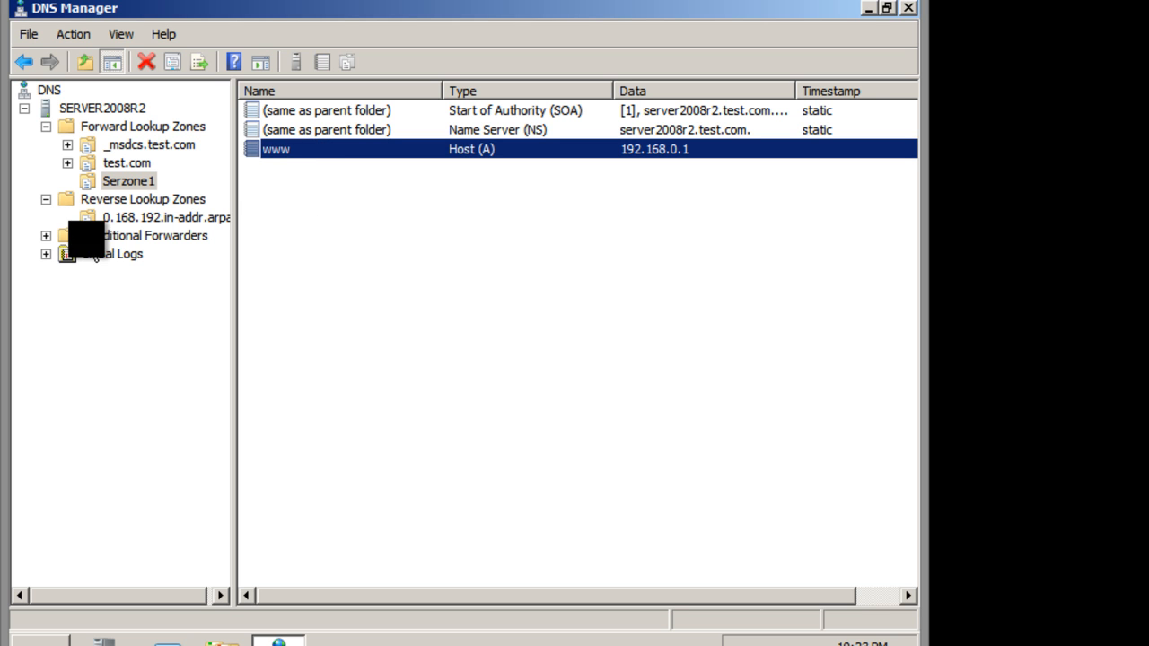
{"action": "left_click", "coordinate": [148, 216]}
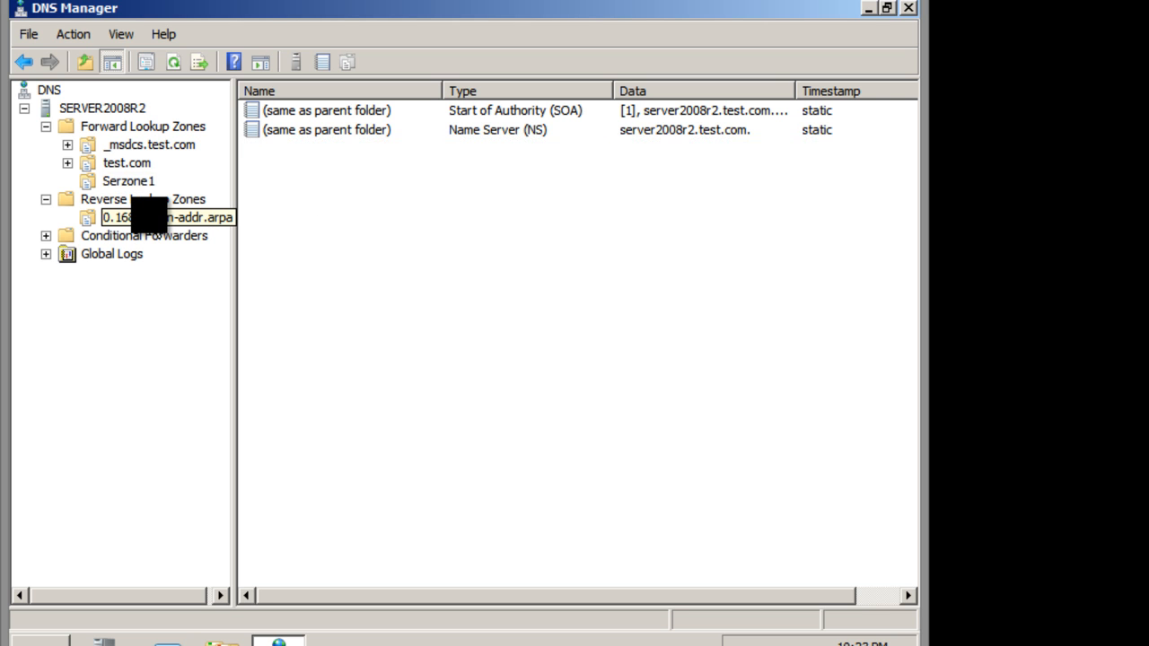
{"action": "right_click", "coordinate": [325, 197]}
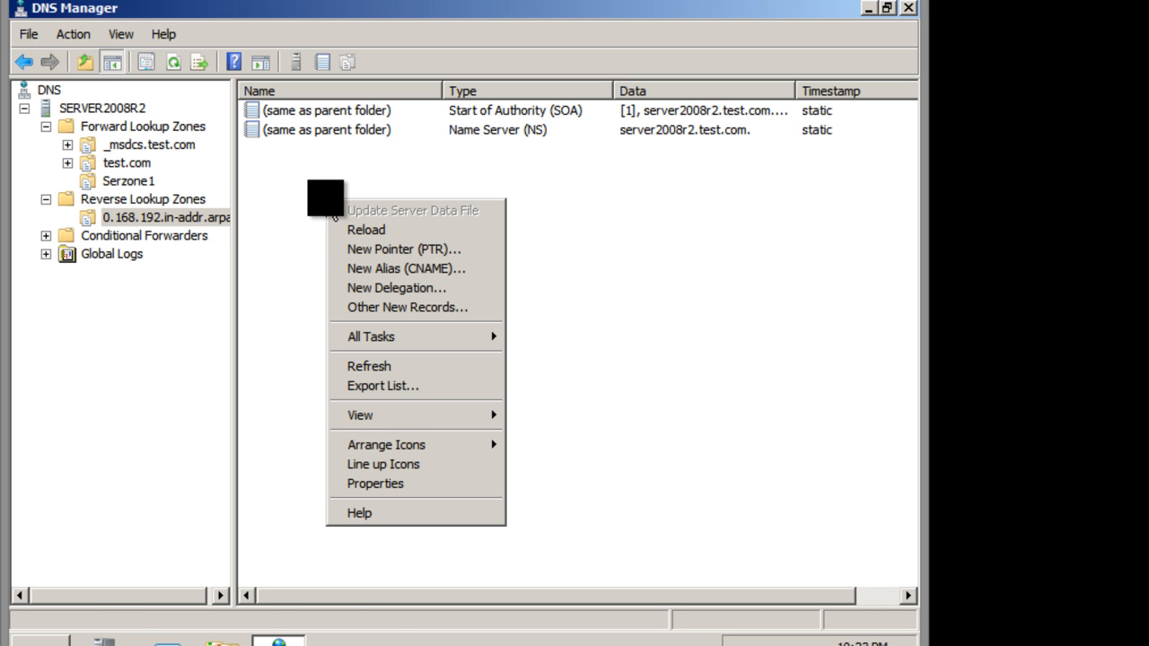
{"action": "left_click", "coordinate": [366, 252]}
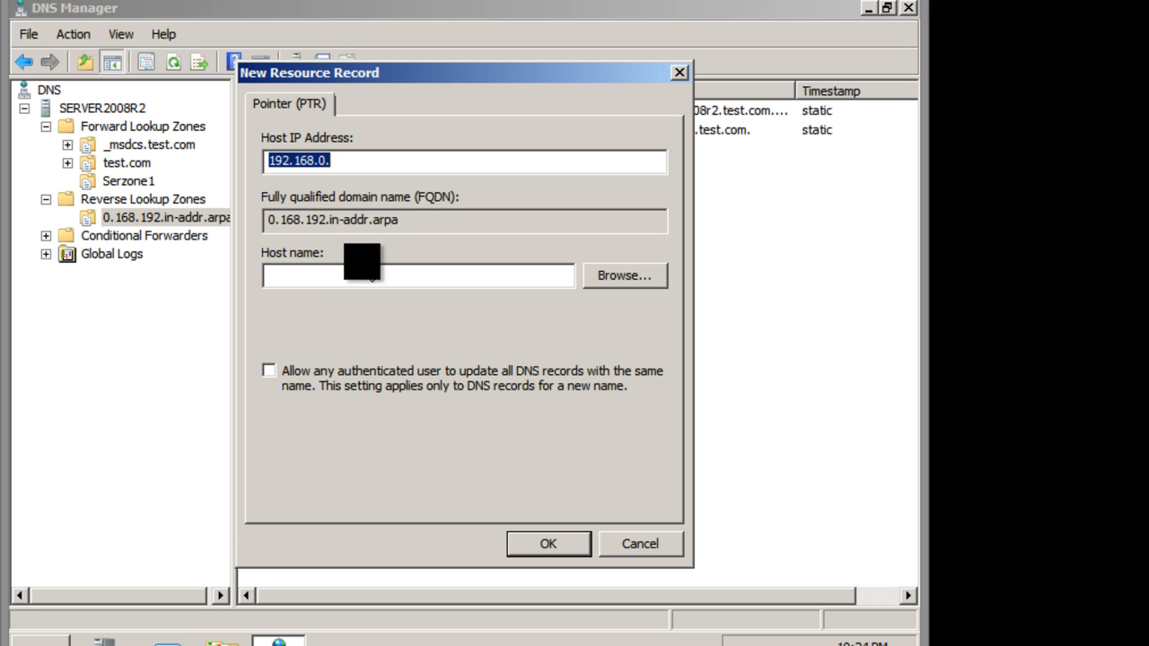
{"action": "left_click", "coordinate": [369, 275]}
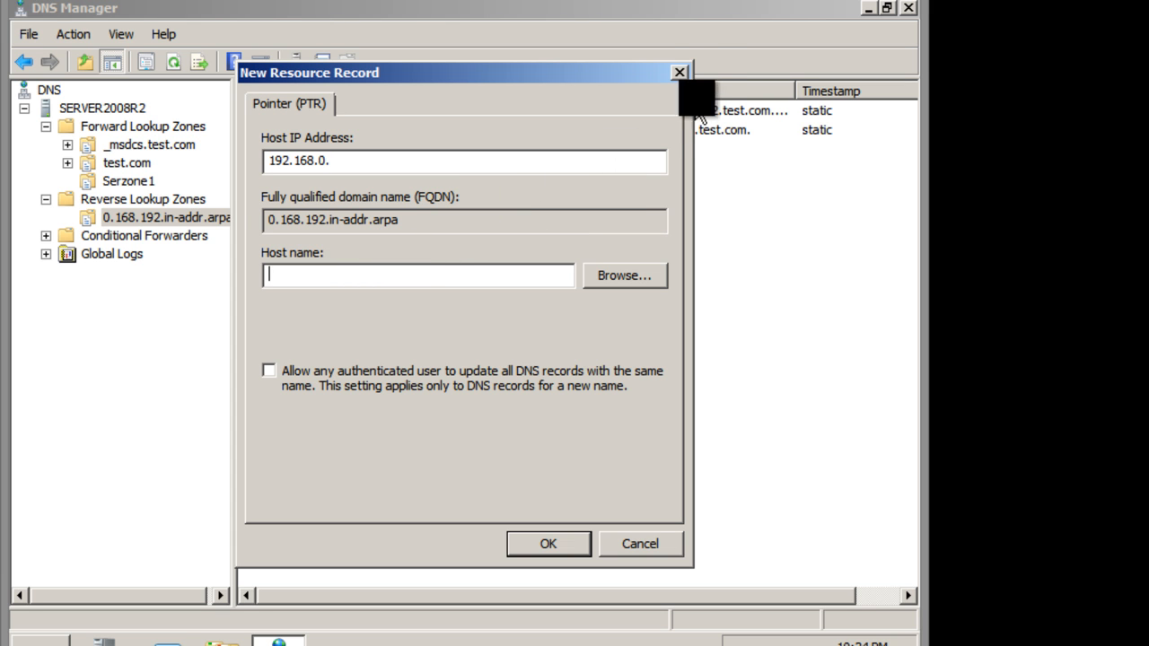
{"action": "left_click", "coordinate": [679, 72]}
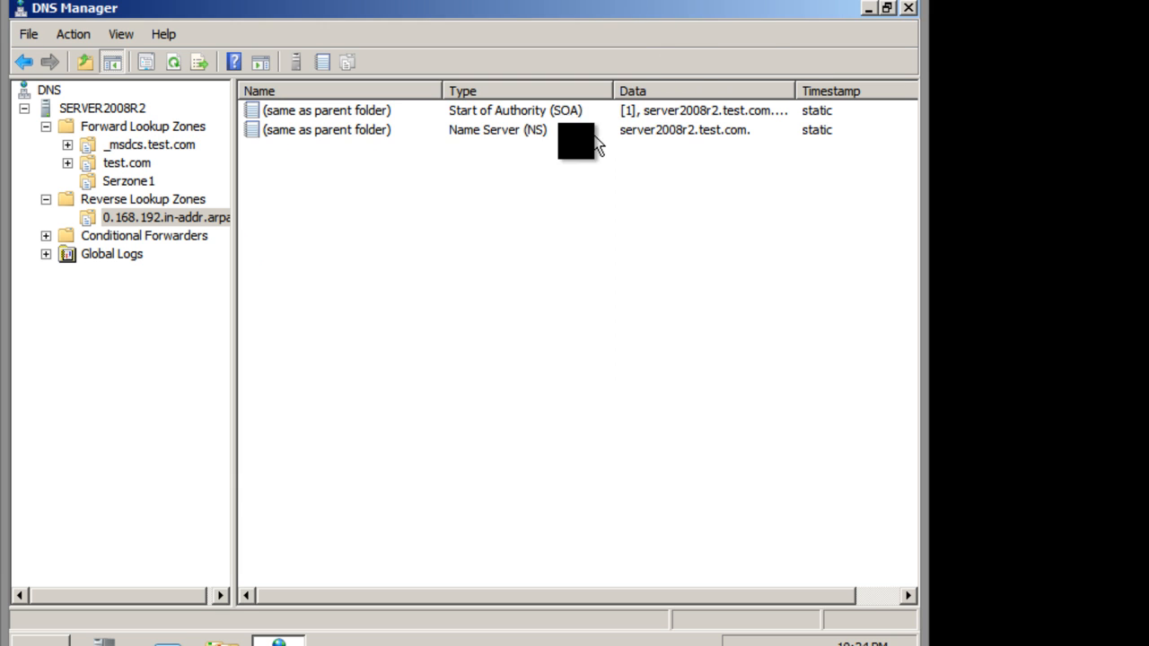
{"action": "left_click", "coordinate": [134, 180]}
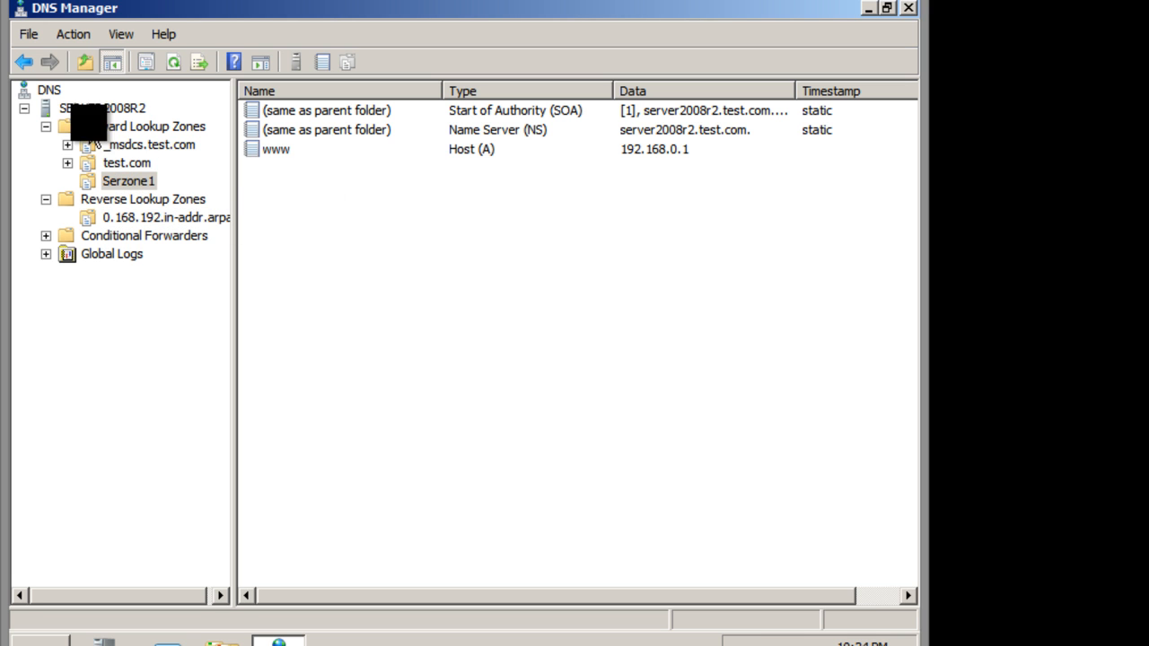
{"action": "left_click", "coordinate": [90, 108]}
{"action": "right_click", "coordinate": [81, 107]}
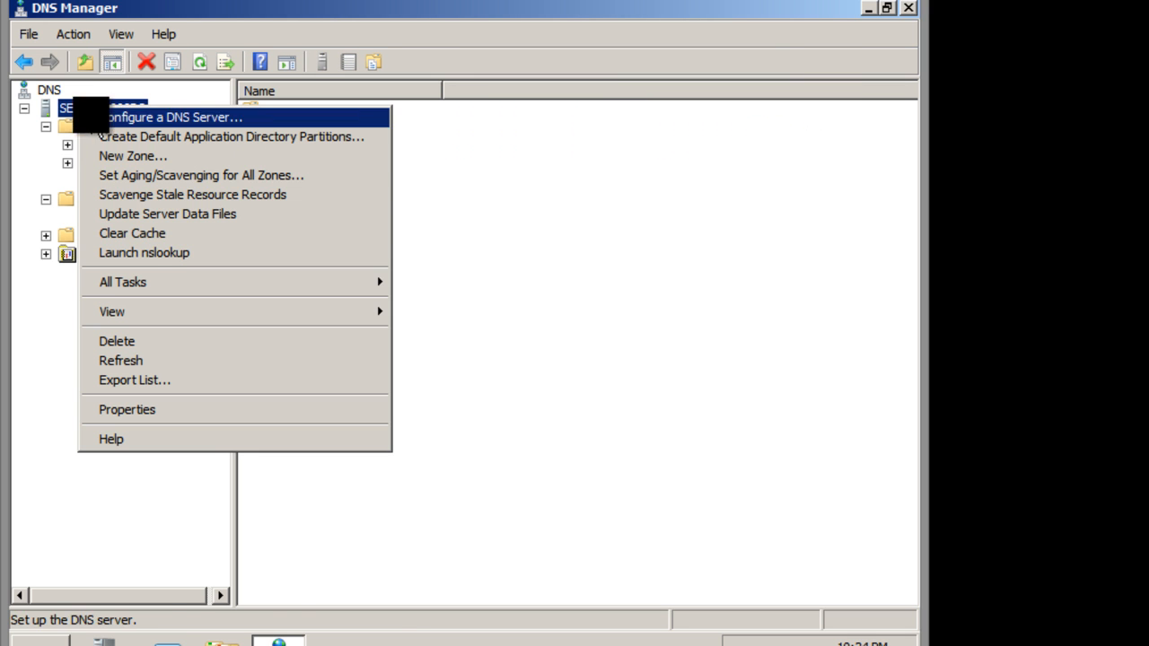
{"action": "left_click", "coordinate": [148, 253]}
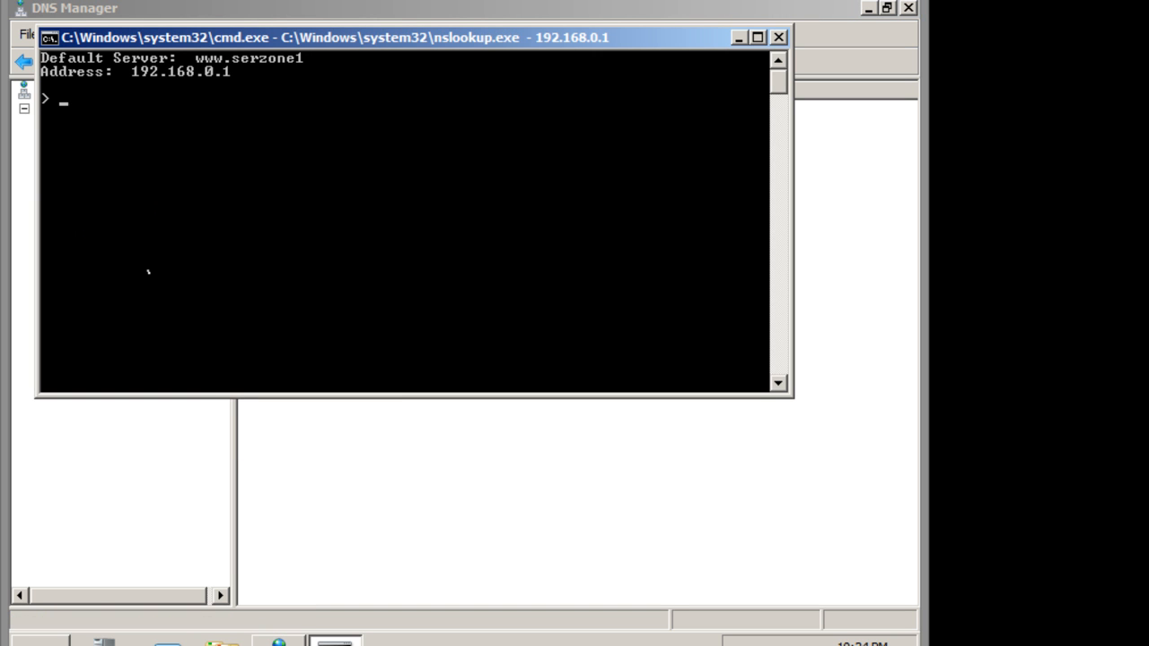
{"action": "type", "text": "www.serv"}
{"action": "key", "text": "BackSpace"}
{"action": "type", "text": "zone"}
{"action": "left_click_drag", "start_coordinate": [218, 36], "coordinate": [450, 90]}
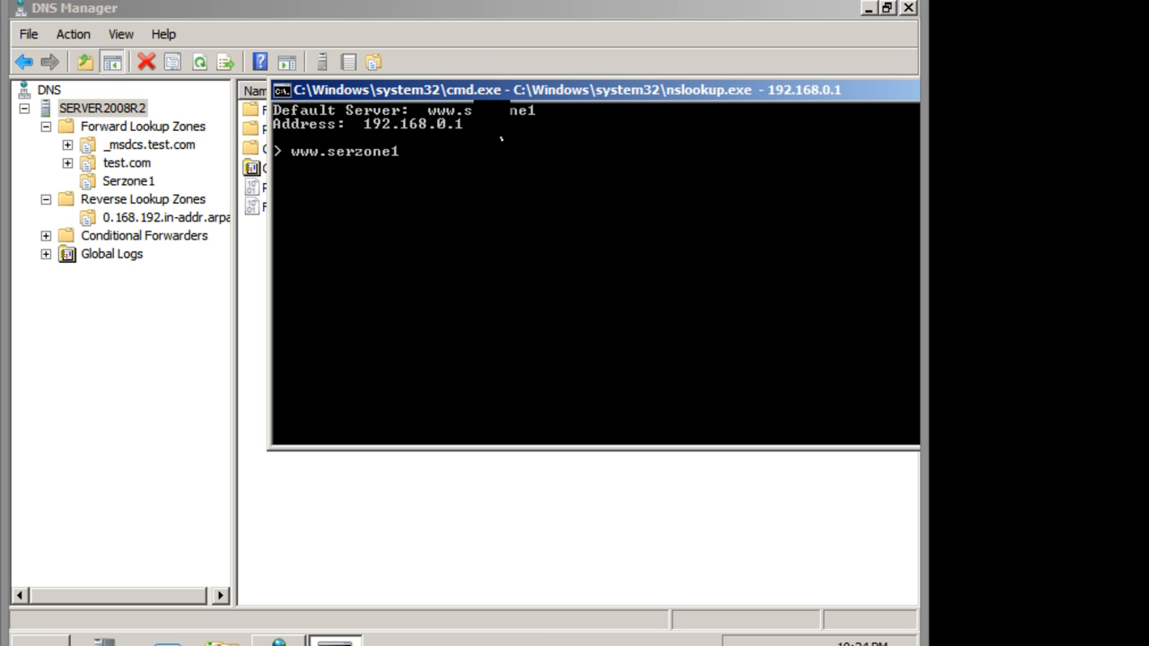
{"action": "key", "text": "Return"}
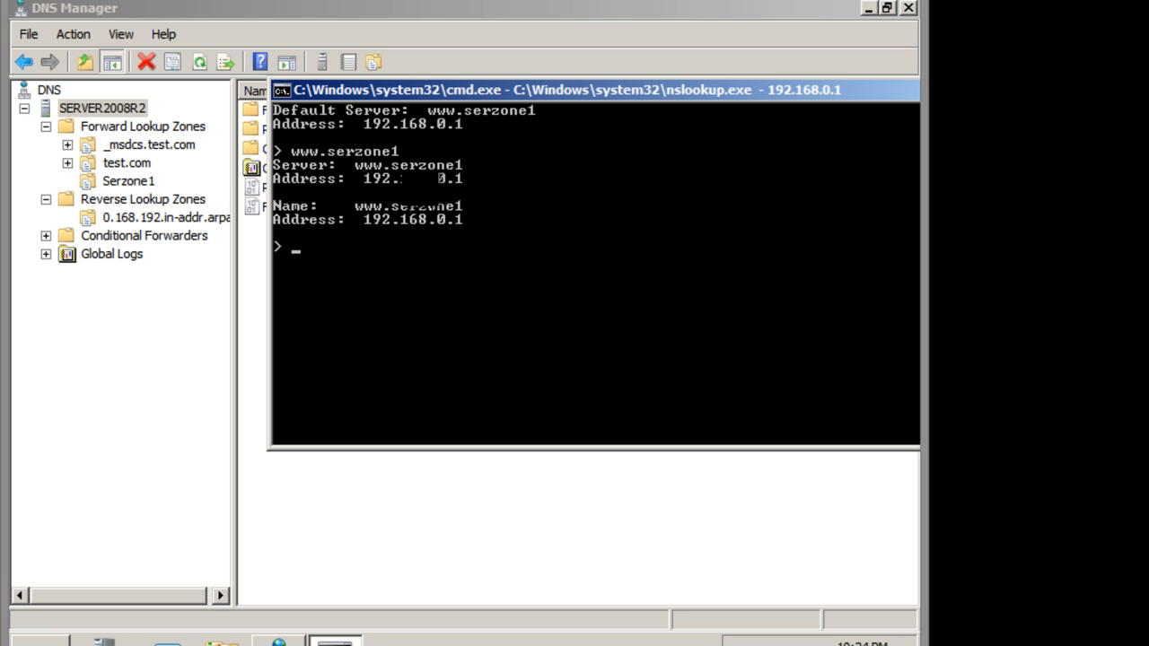
Query the IP address 192.168.0.1 in nslookup to test reverse resolution, and close the nslookup window.
{"action": "type", "text": "192.168.0.1"}
{"action": "key", "text": "Return"}
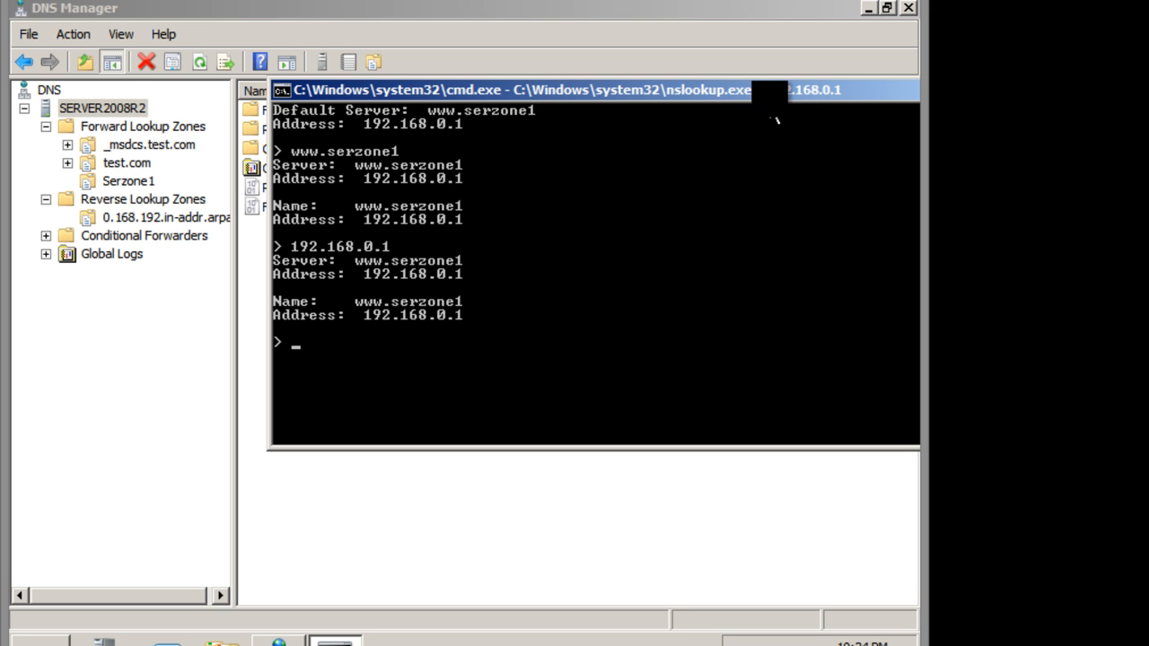
{"action": "left_click_drag", "start_coordinate": [789, 90], "coordinate": [623, 135]}
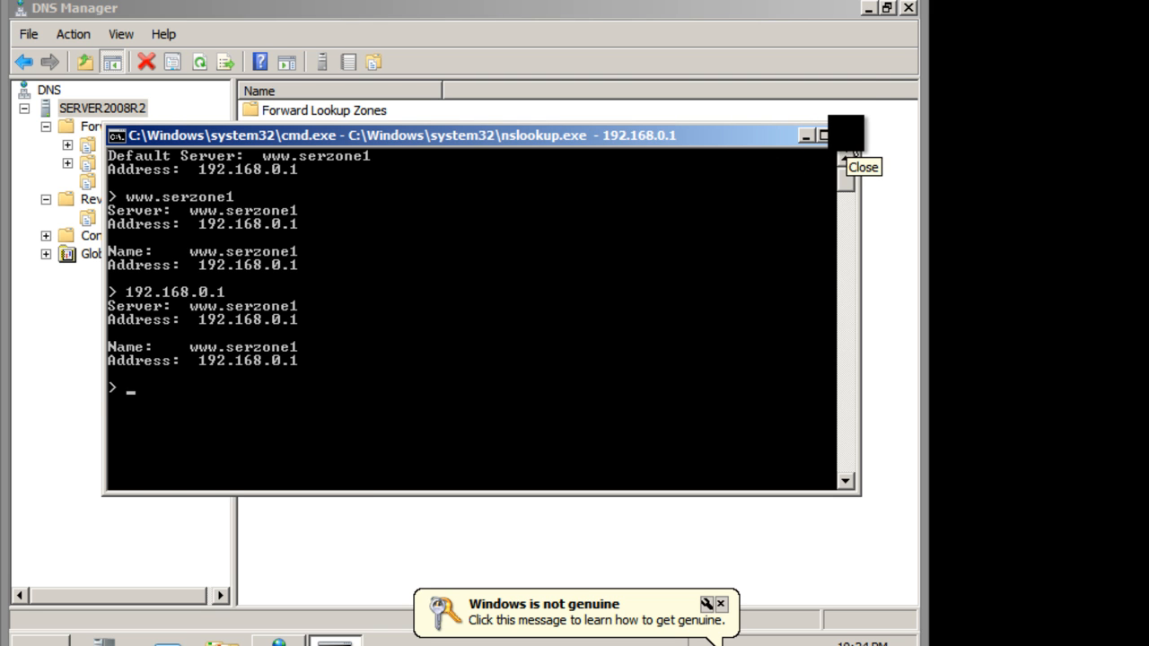
{"action": "left_click", "coordinate": [844, 134]}
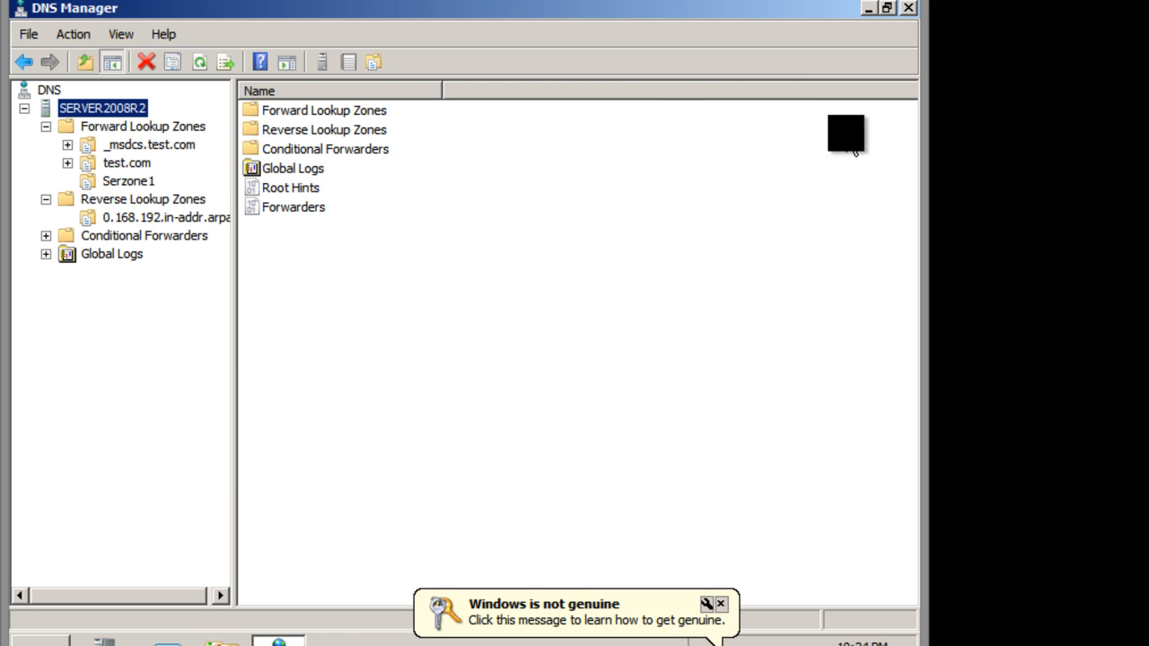
{"action": "left_click", "coordinate": [46, 127]}
{"action": "left_click", "coordinate": [45, 144]}
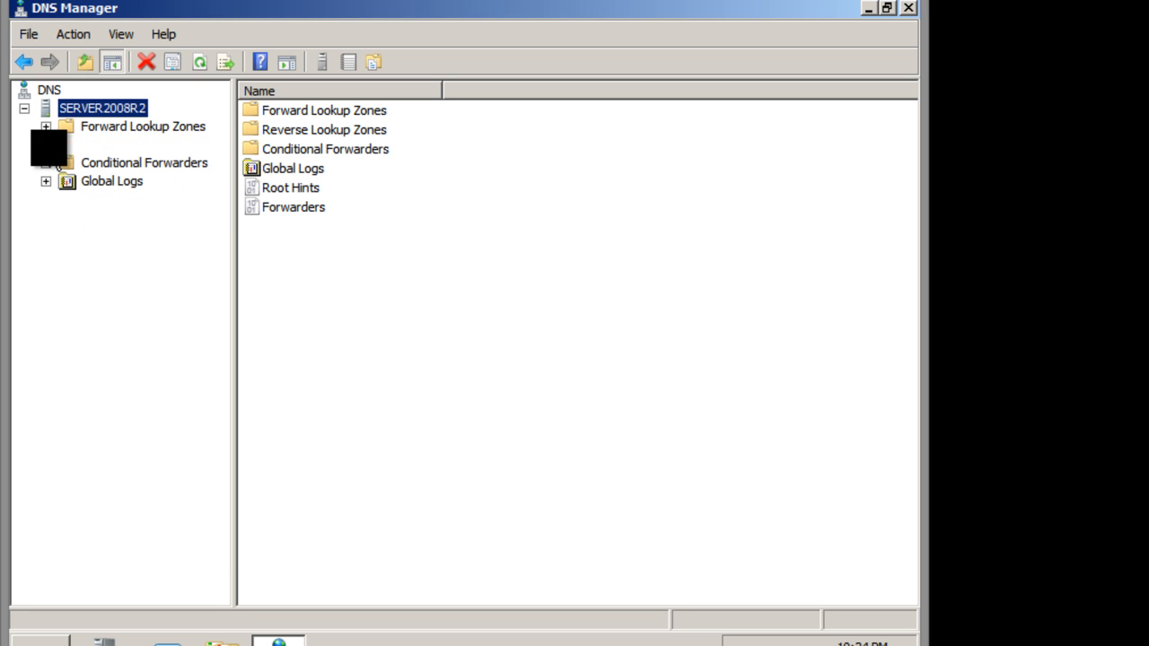
{"action": "left_click", "coordinate": [46, 145]}
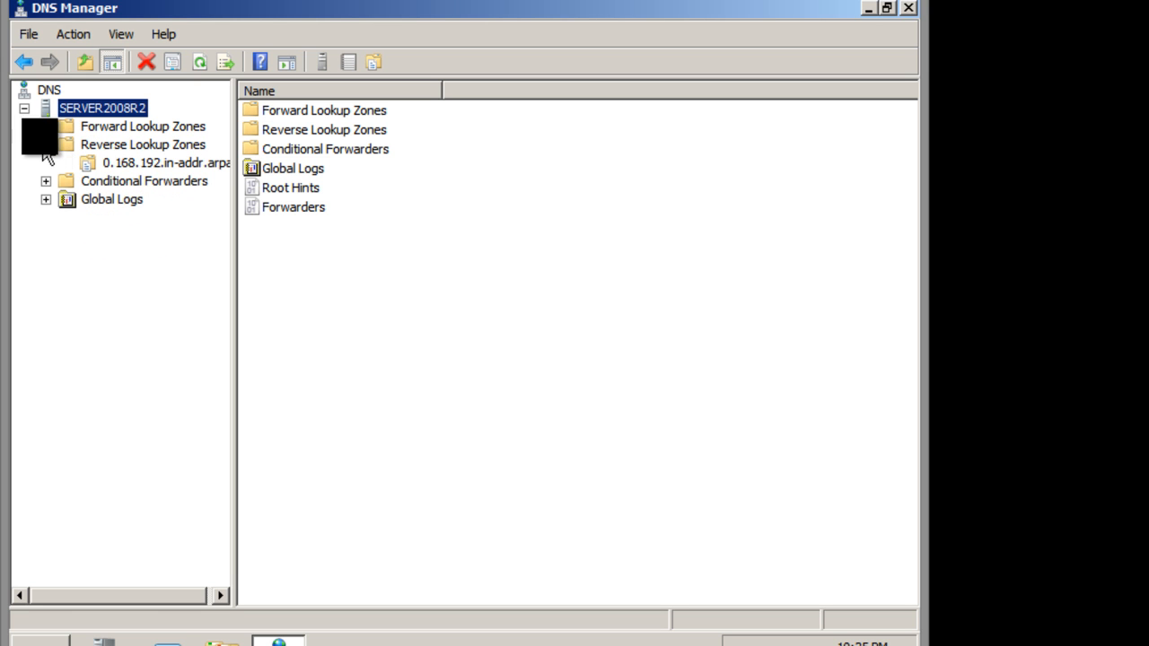
{"action": "left_click", "coordinate": [45, 127]}
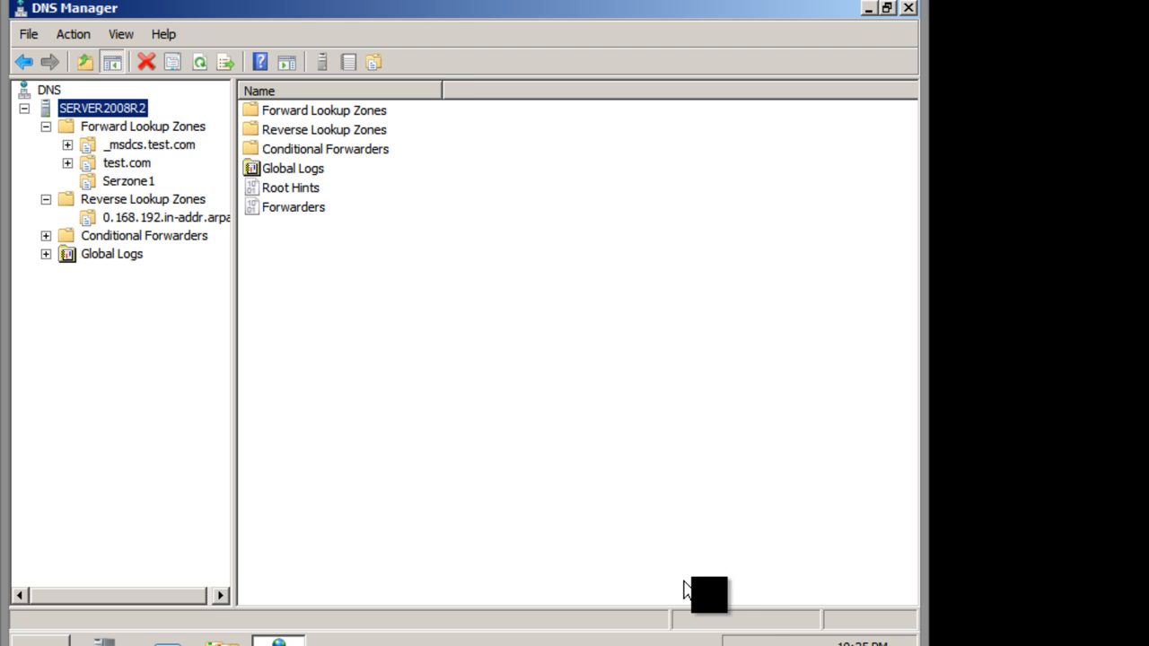